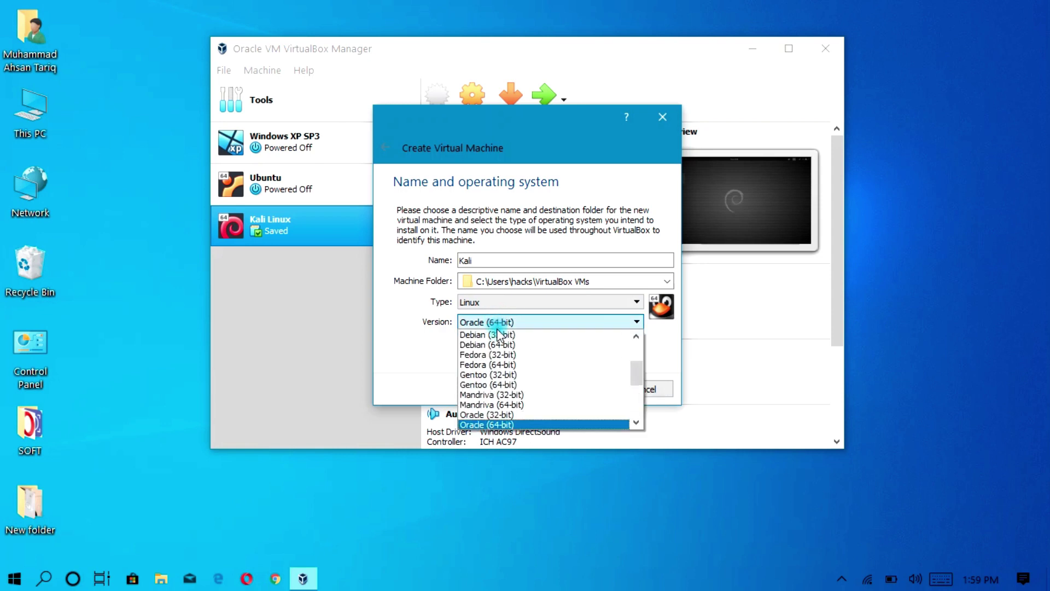
Set the Kali VM's version to Debian (64-bit) and continue to the memory settings.
{"action": "left_click", "coordinate": [500, 345]}
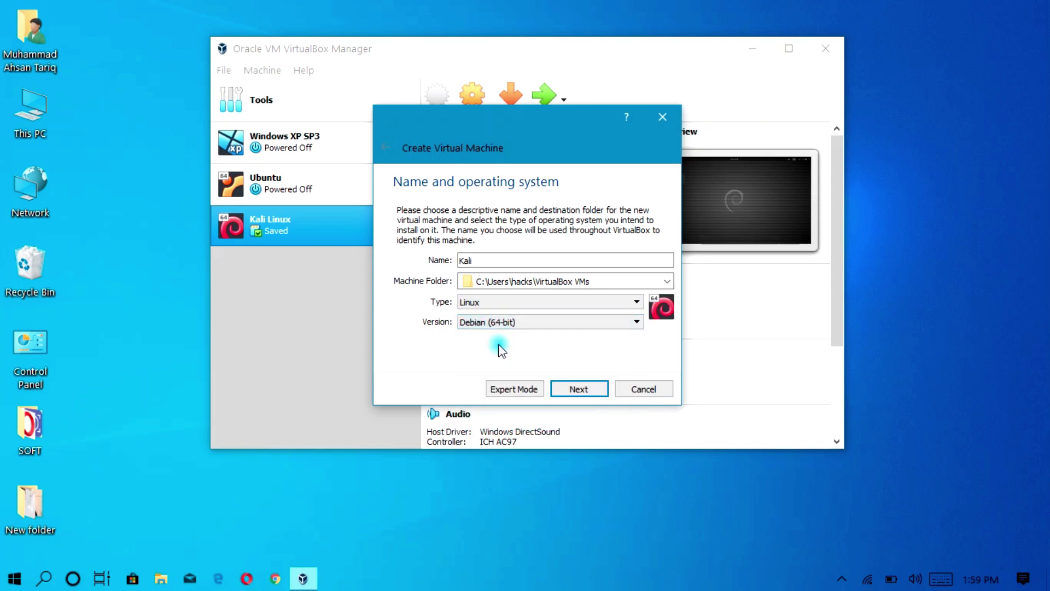
{"action": "left_click", "coordinate": [568, 389]}
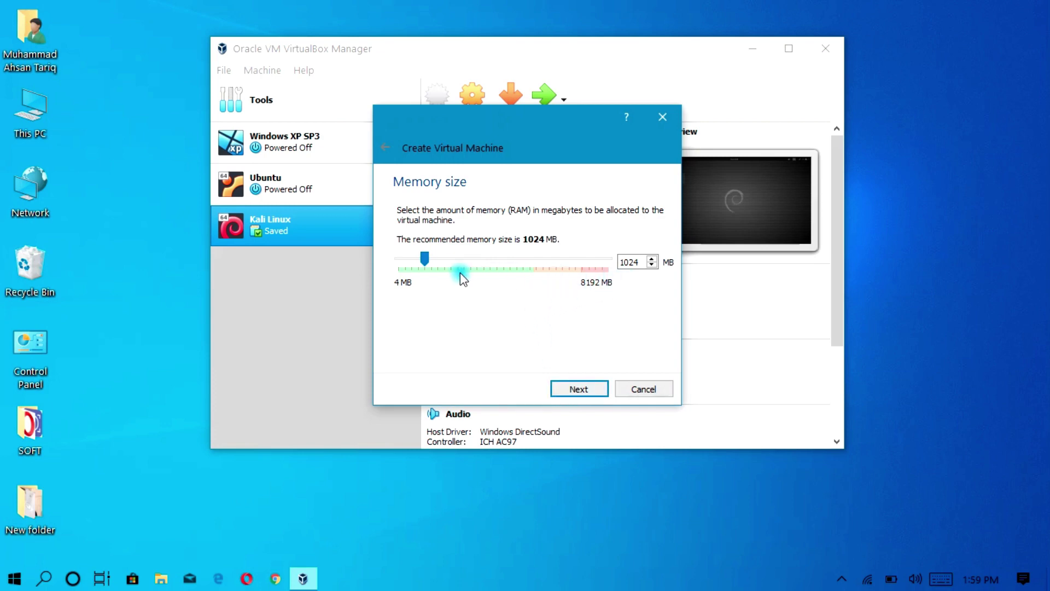
Give the Kali VM 3072 MB of memory and choose to create a new virtual hard disk.
{"action": "left_click_drag", "start_coordinate": [641, 262], "coordinate": [593, 264]}
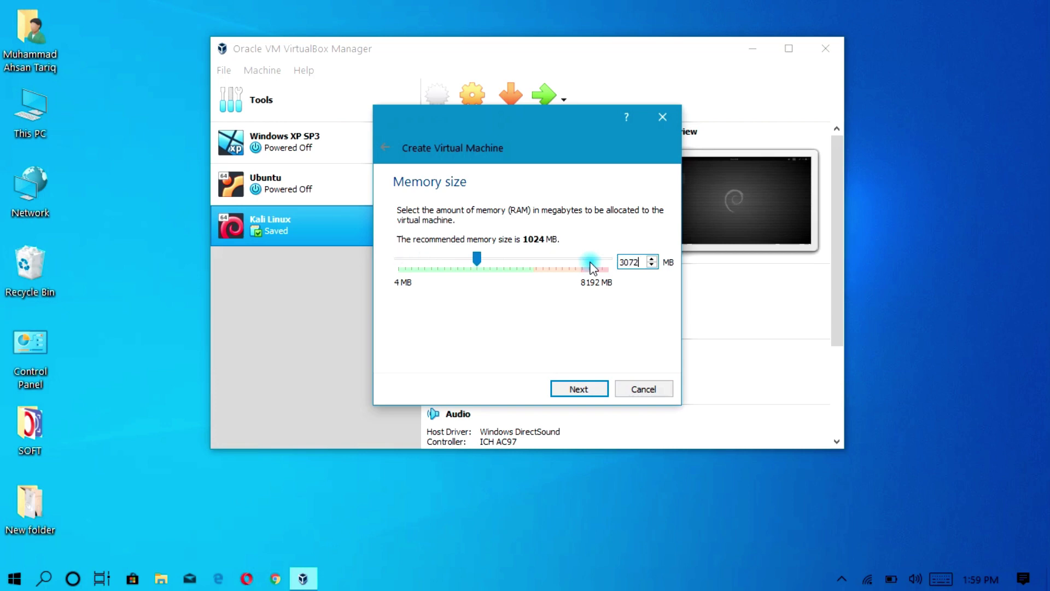
{"action": "left_click", "coordinate": [577, 391]}
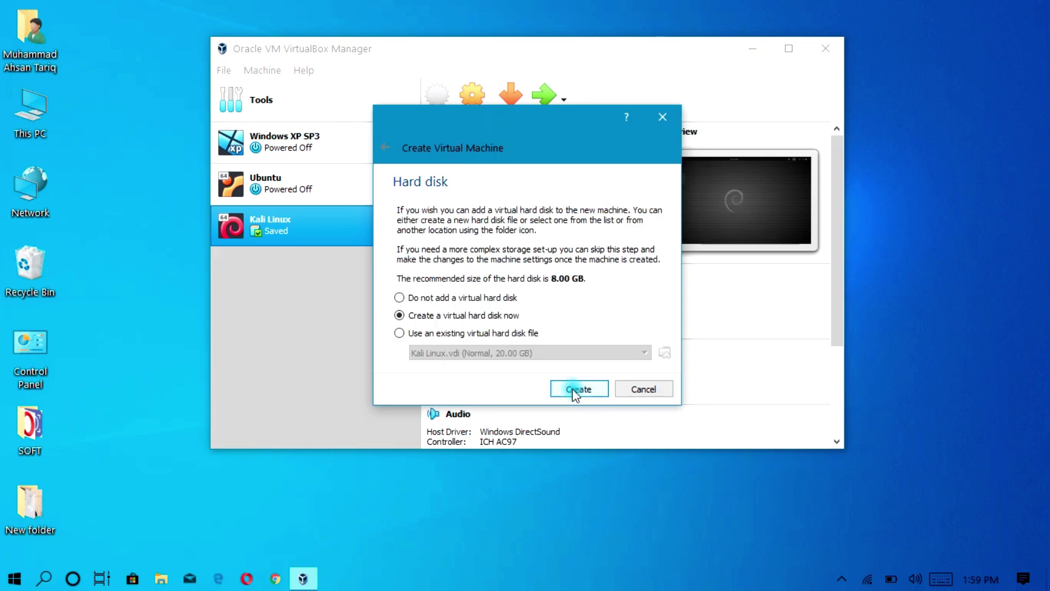
{"action": "left_click", "coordinate": [573, 394]}
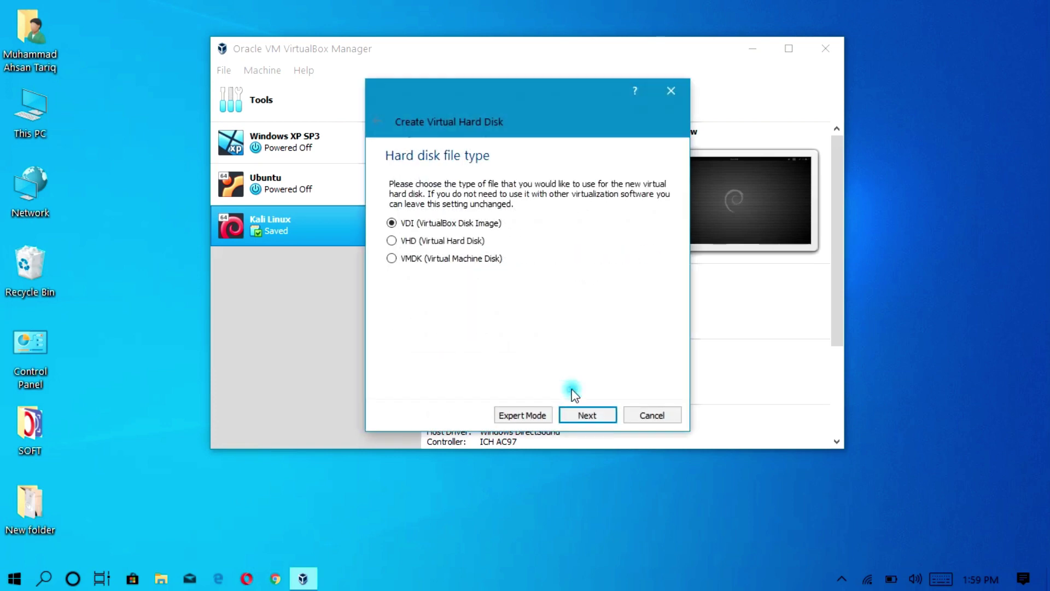
Create a dynamically allocated 20 GB VDI hard disk for the Kali VM.
{"action": "left_click", "coordinate": [583, 415]}
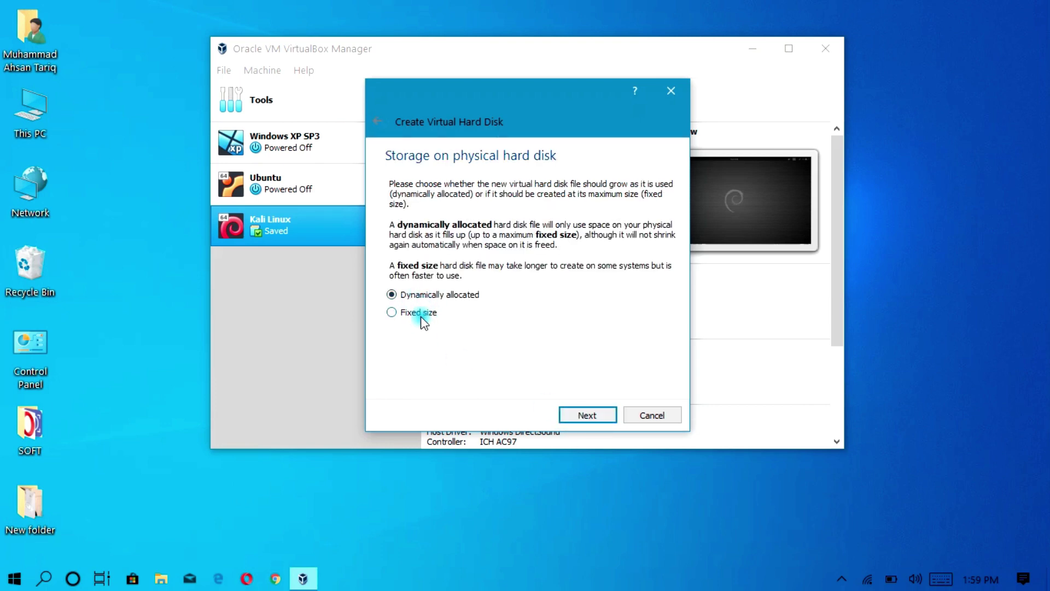
{"action": "left_click", "coordinate": [584, 415]}
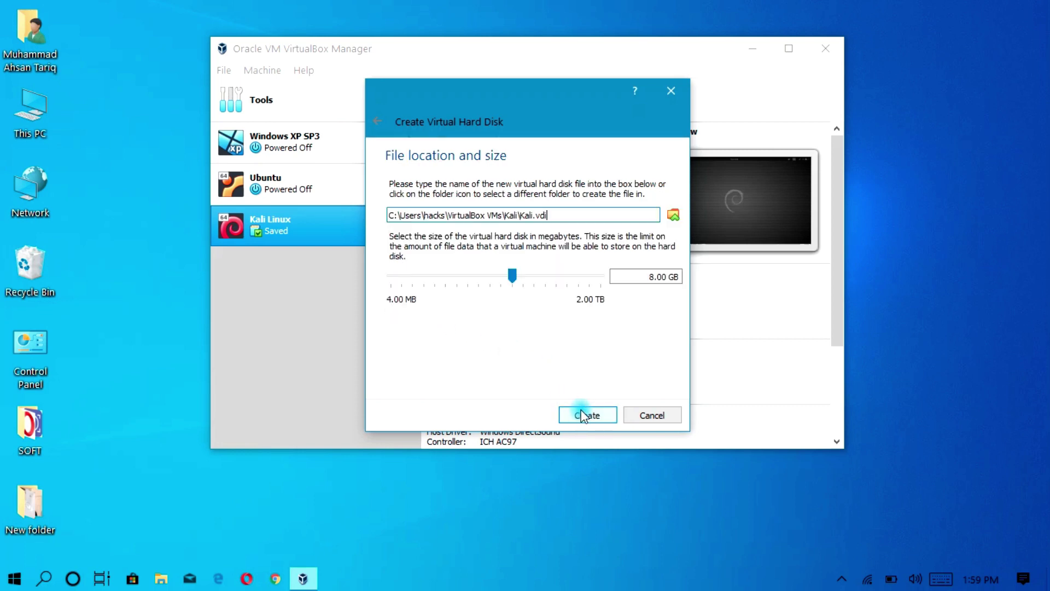
{"action": "left_click", "coordinate": [648, 279]}
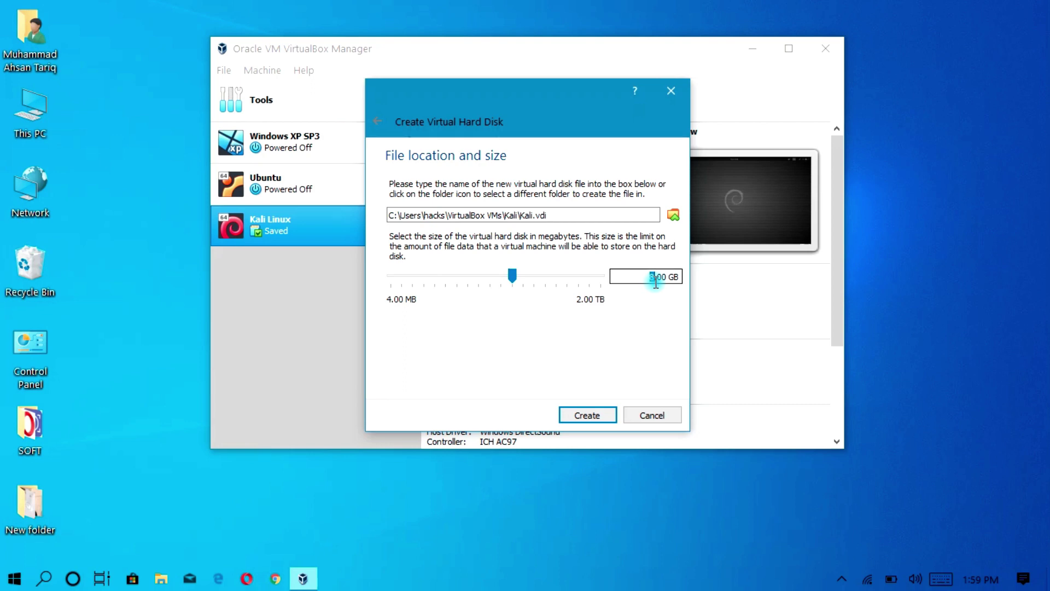
{"action": "double_click", "coordinate": [652, 276]}
{"action": "type", "text": "20"}
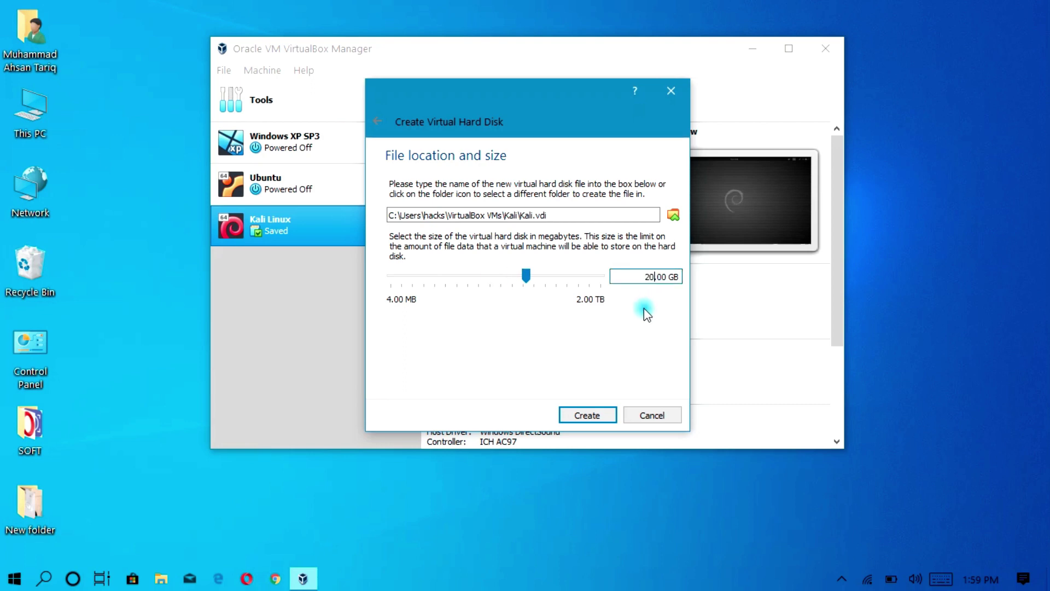
{"action": "left_click", "coordinate": [595, 418]}
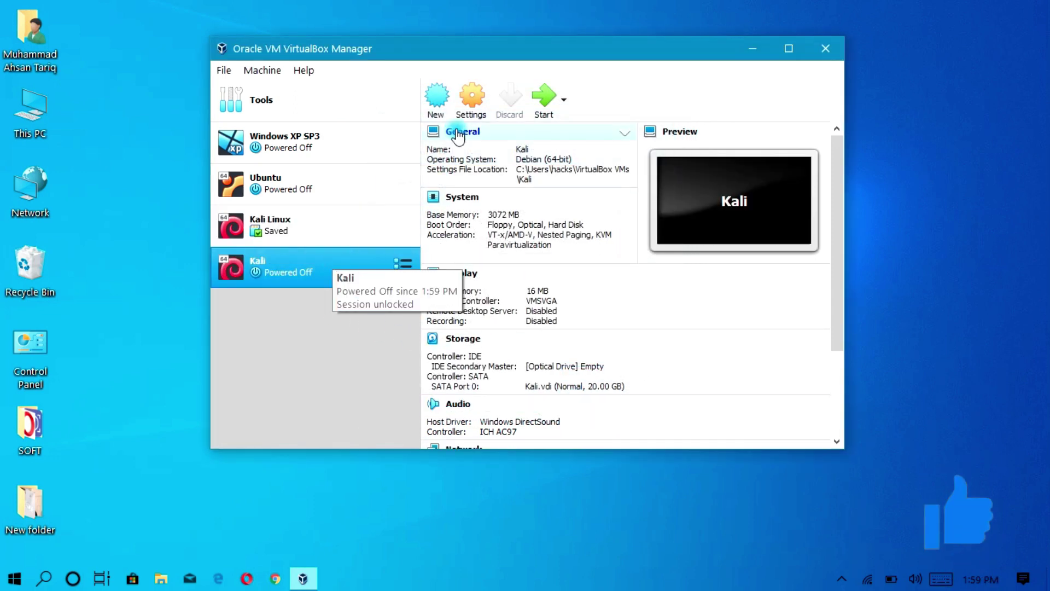
Give the Kali VM 2 processors in its System settings.
{"action": "left_click", "coordinate": [468, 97]}
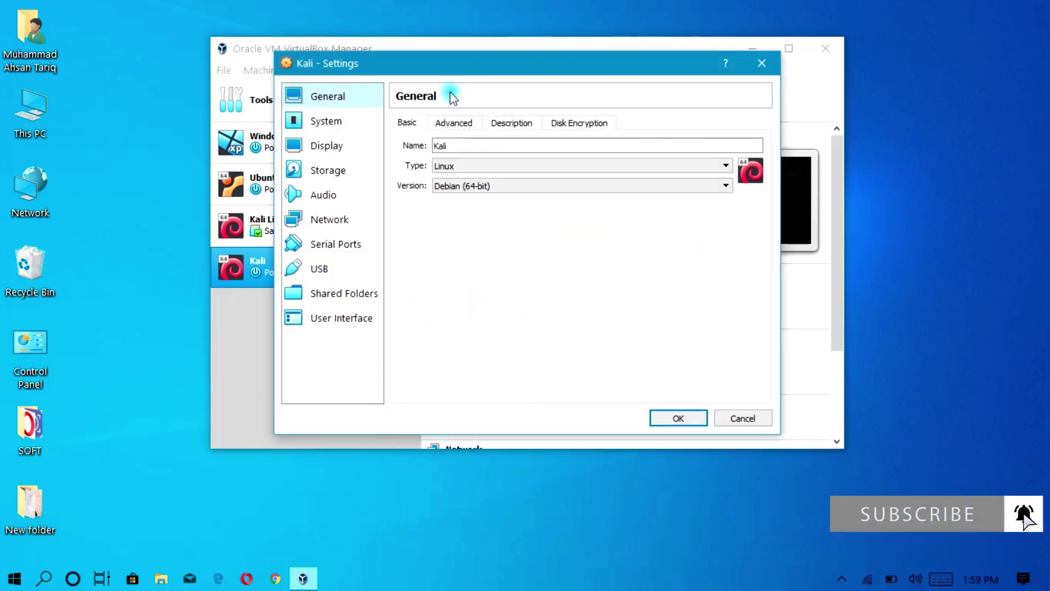
{"action": "left_click", "coordinate": [334, 120]}
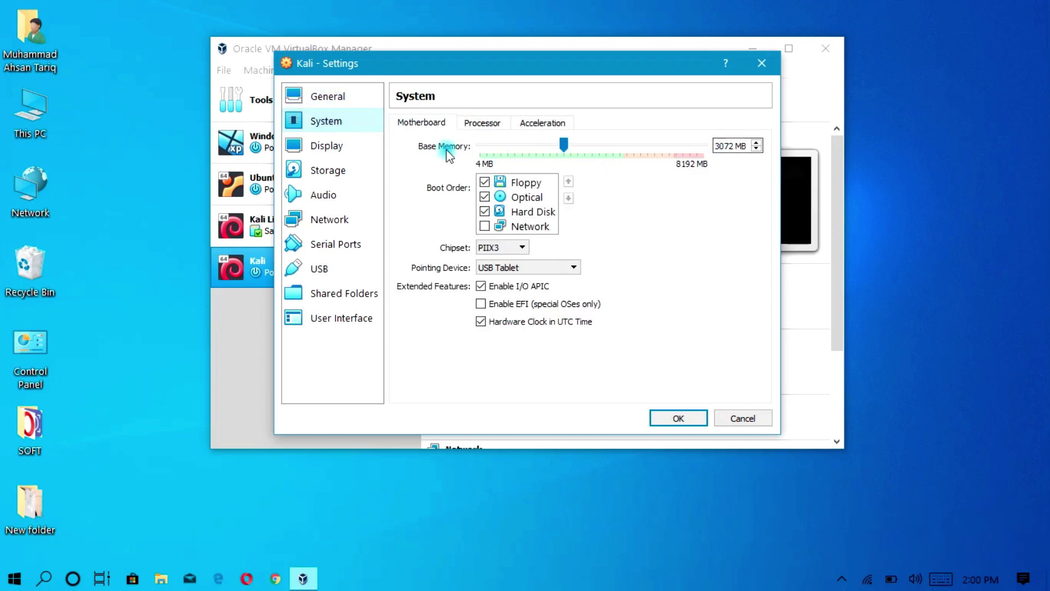
{"action": "left_click", "coordinate": [470, 122]}
{"action": "left_click_drag", "start_coordinate": [480, 144], "coordinate": [558, 145]}
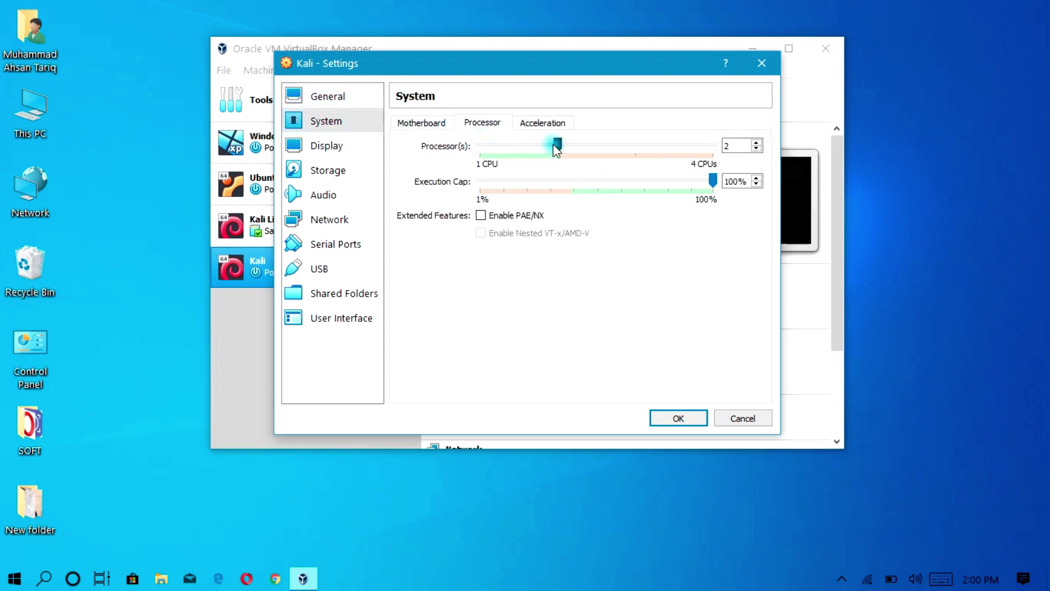
Set video memory to 128 MB, enable 3D acceleration, and save the settings.
{"action": "left_click", "coordinate": [344, 147]}
{"action": "left_click_drag", "start_coordinate": [509, 146], "coordinate": [722, 158]}
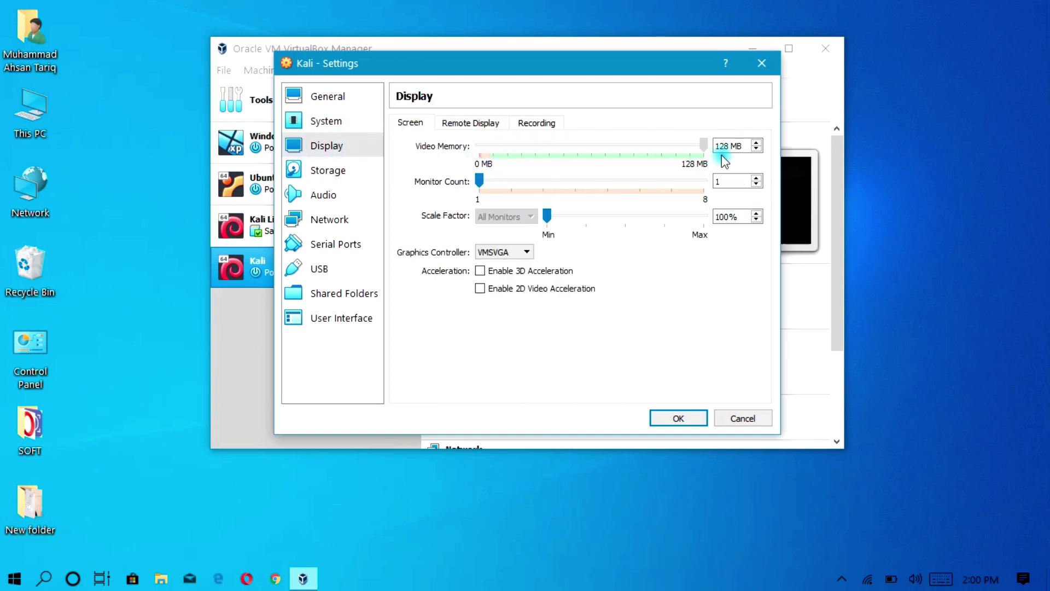
{"action": "left_click", "coordinate": [480, 270]}
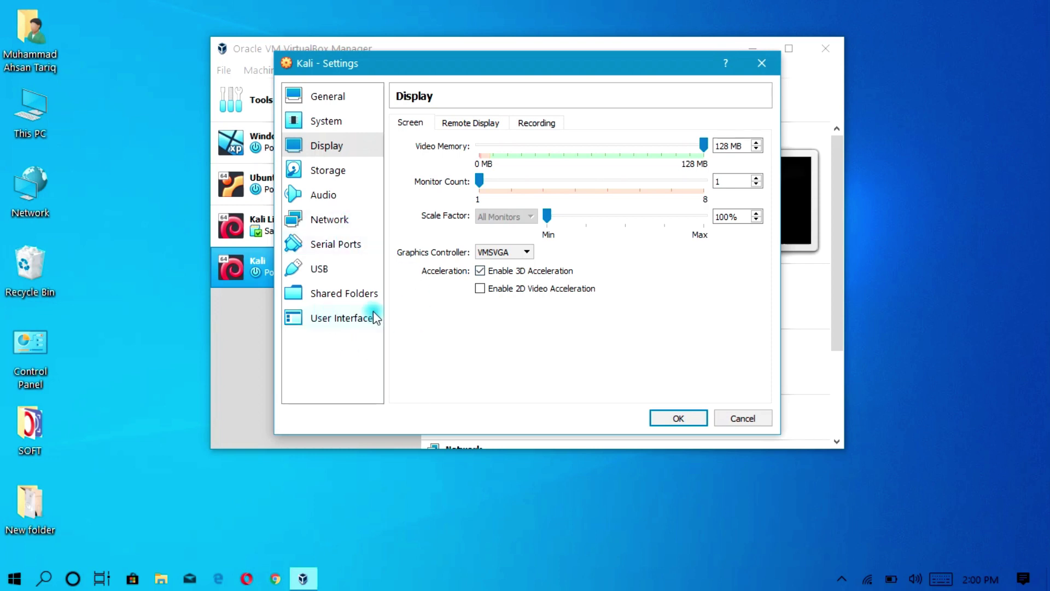
{"action": "left_click", "coordinate": [677, 418]}
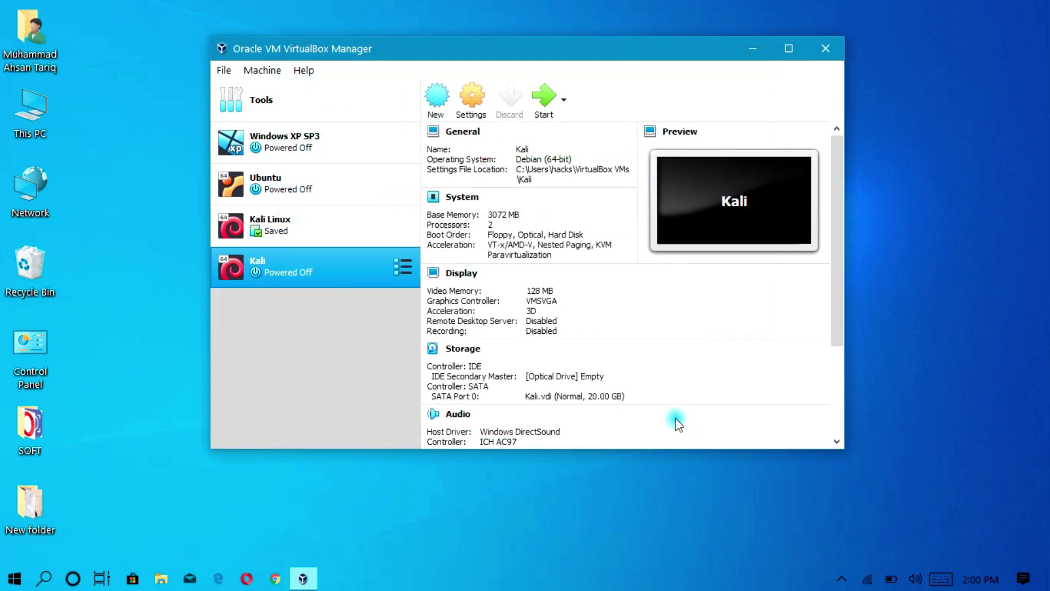
Start the Kali VM booting from kali-linux-2019.2-amd64.iso on the Desktop.
{"action": "left_click", "coordinate": [540, 104]}
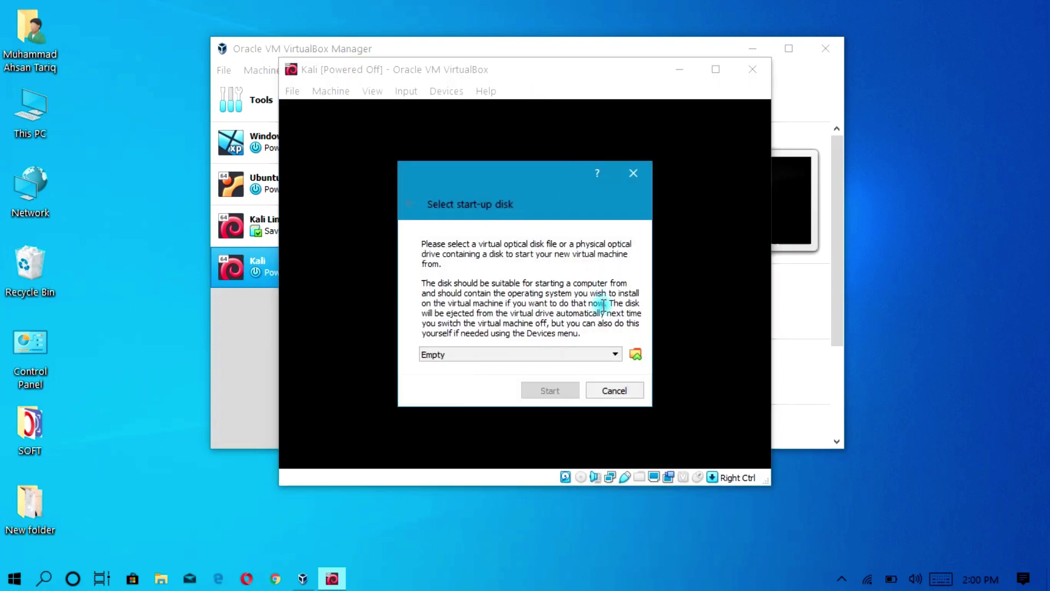
{"action": "left_click", "coordinate": [635, 354]}
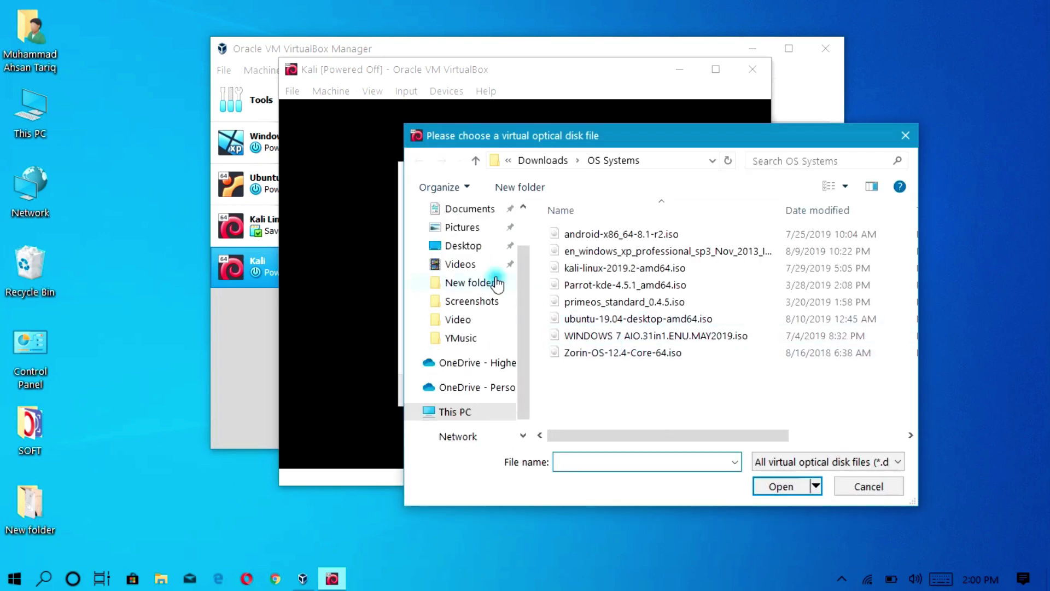
{"action": "left_click", "coordinate": [462, 246]}
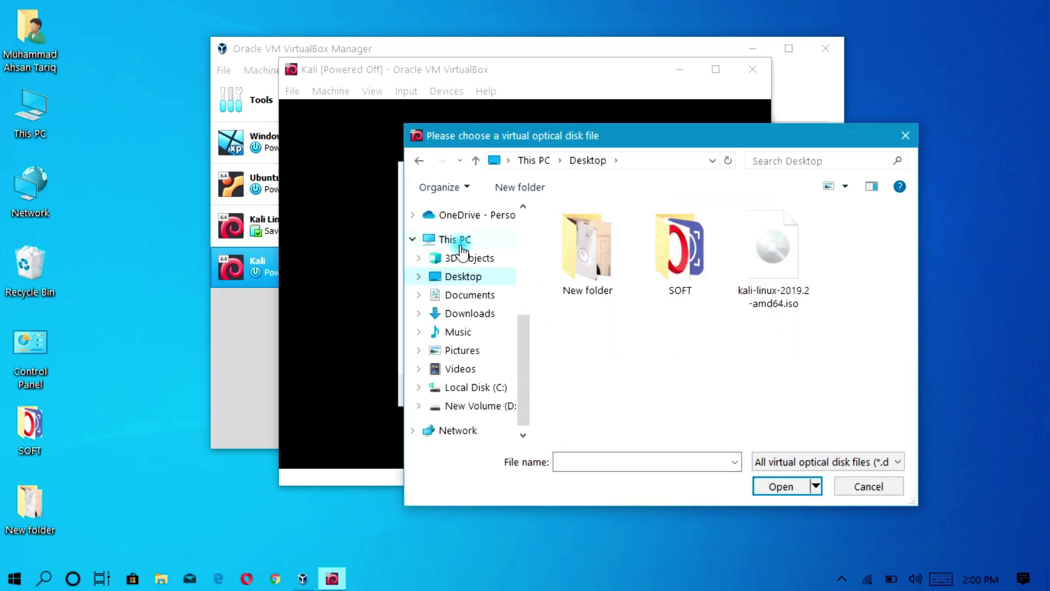
{"action": "left_click", "coordinate": [766, 257]}
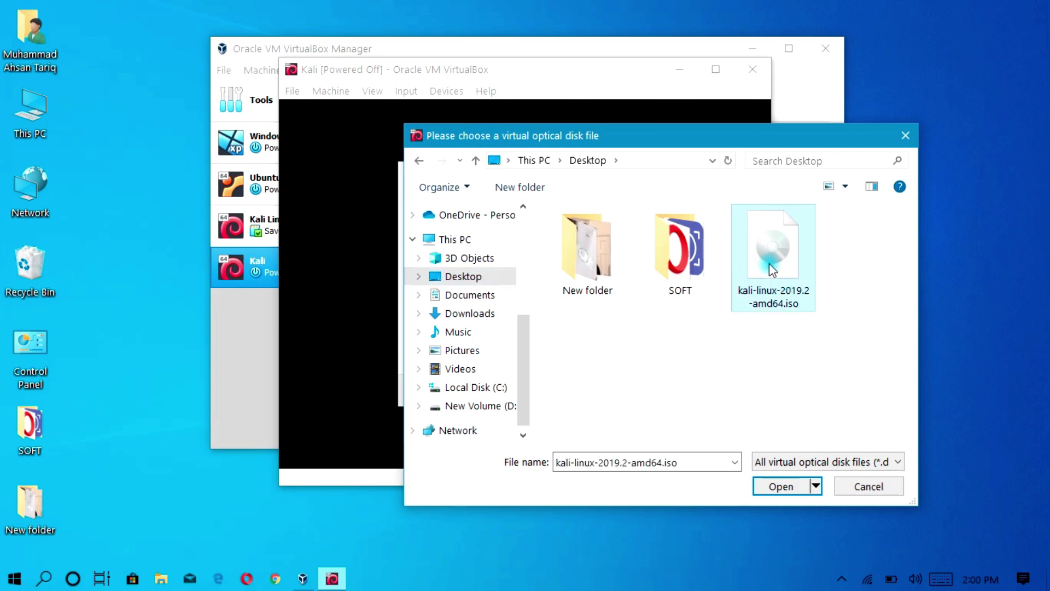
{"action": "left_click", "coordinate": [779, 487]}
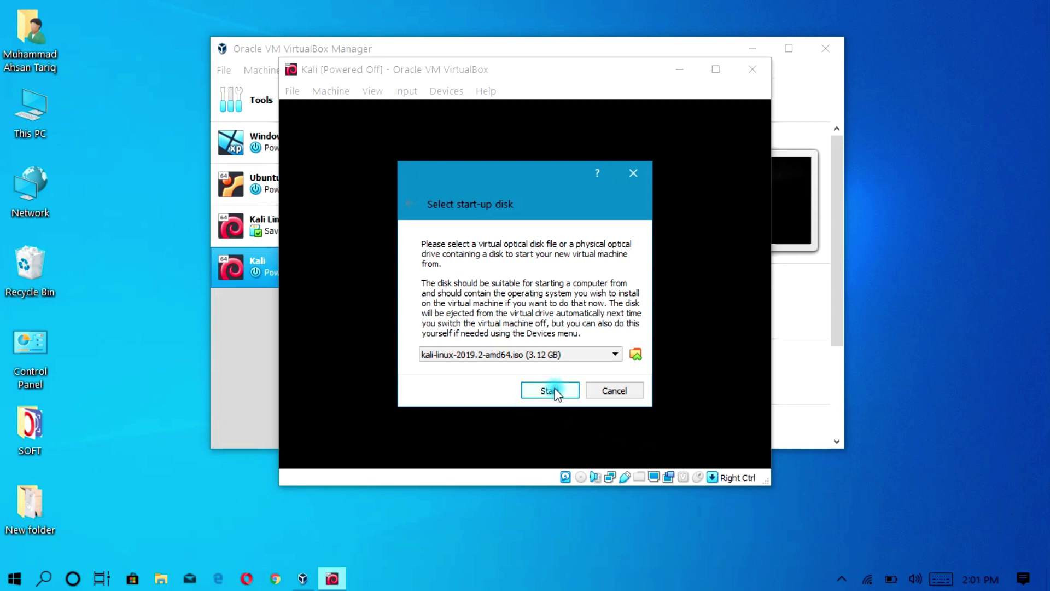
{"action": "left_click", "coordinate": [555, 390]}
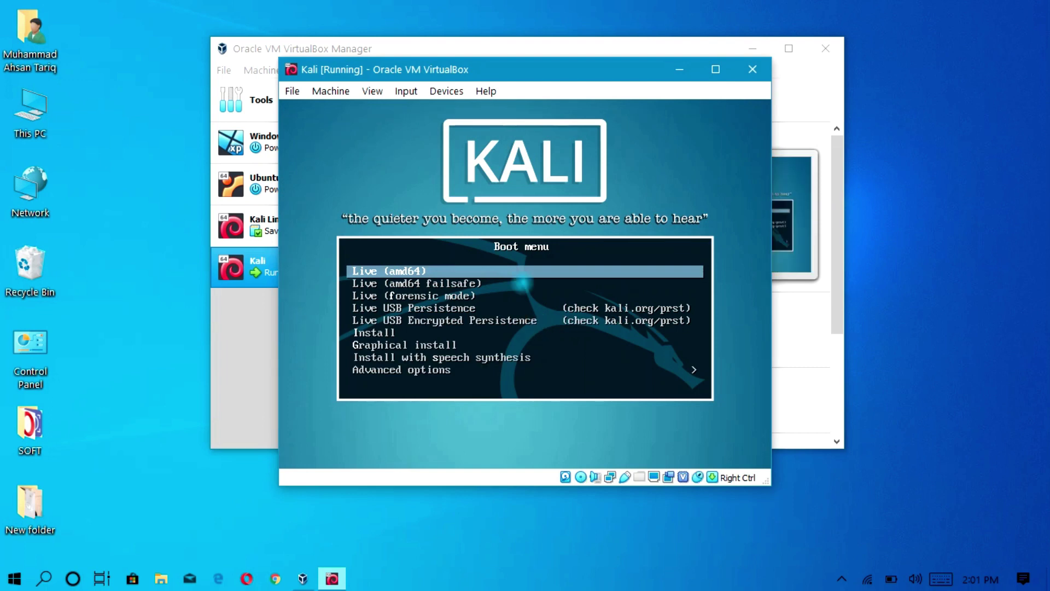
Choose the Install entry in the Kali boot menu.
{"action": "key", "text": "Down"}
{"action": "key", "text": "Down"}
{"action": "key", "text": "Down"}
{"action": "key", "text": "Down"}
{"action": "key", "text": "Down"}
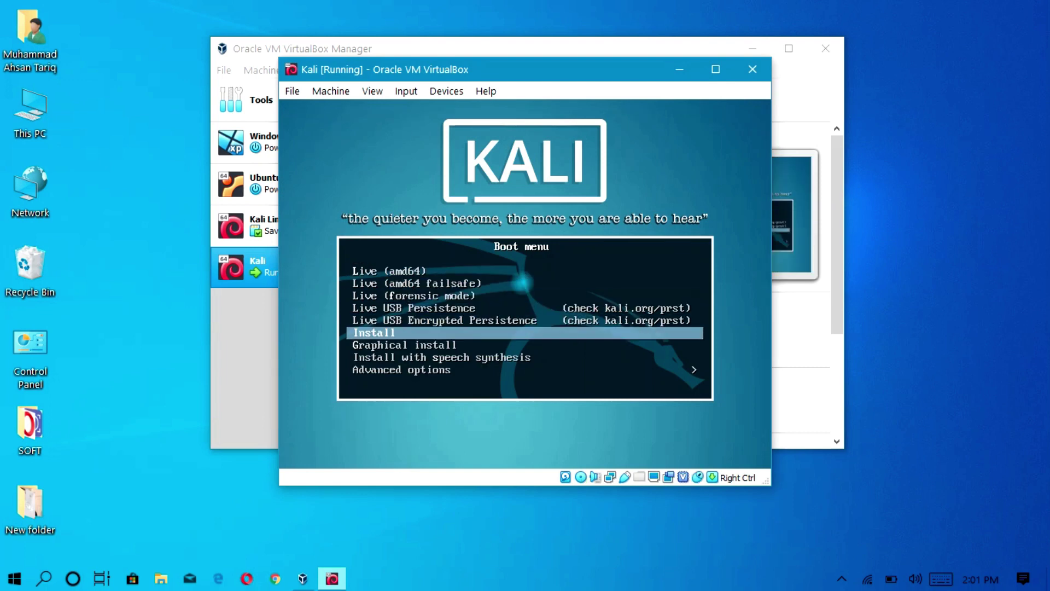
{"action": "key", "text": "Return"}
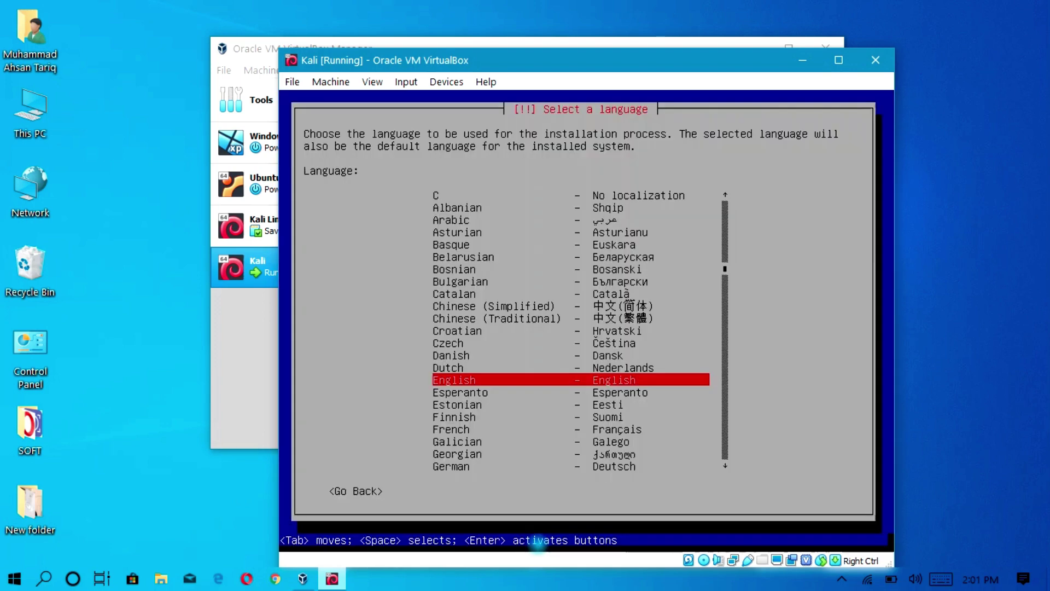
Accept English, United States, and the American English keyboard layout.
{"action": "key", "text": "Return"}
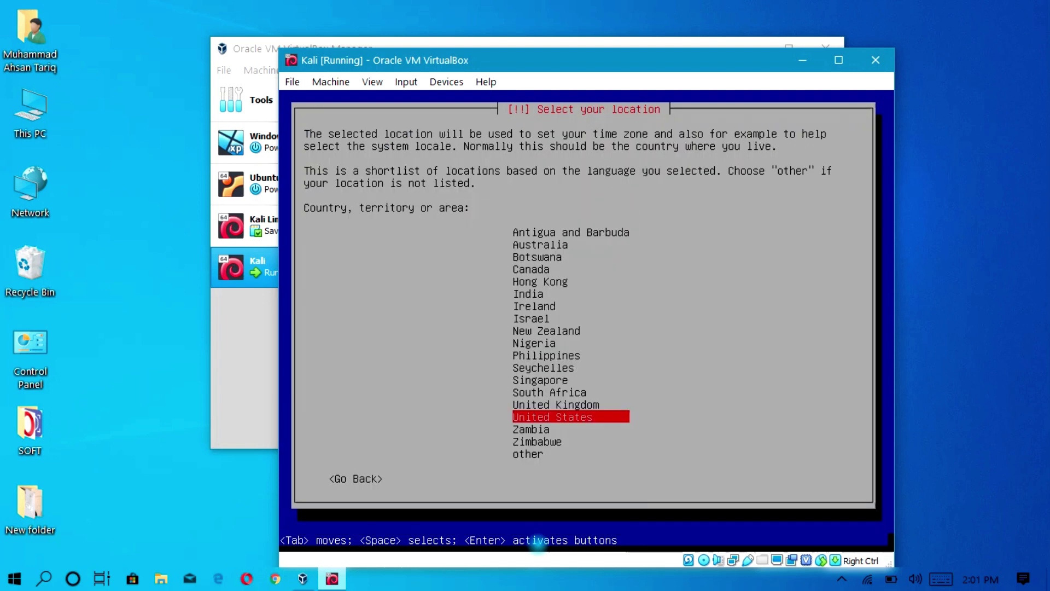
{"action": "key", "text": "Return"}
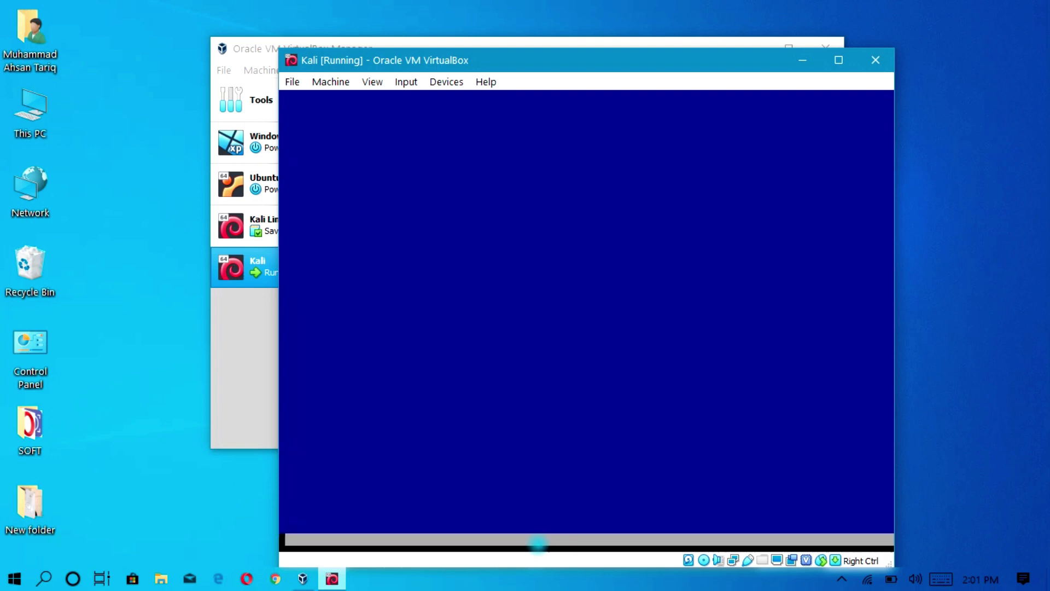
{"action": "key", "text": "Return"}
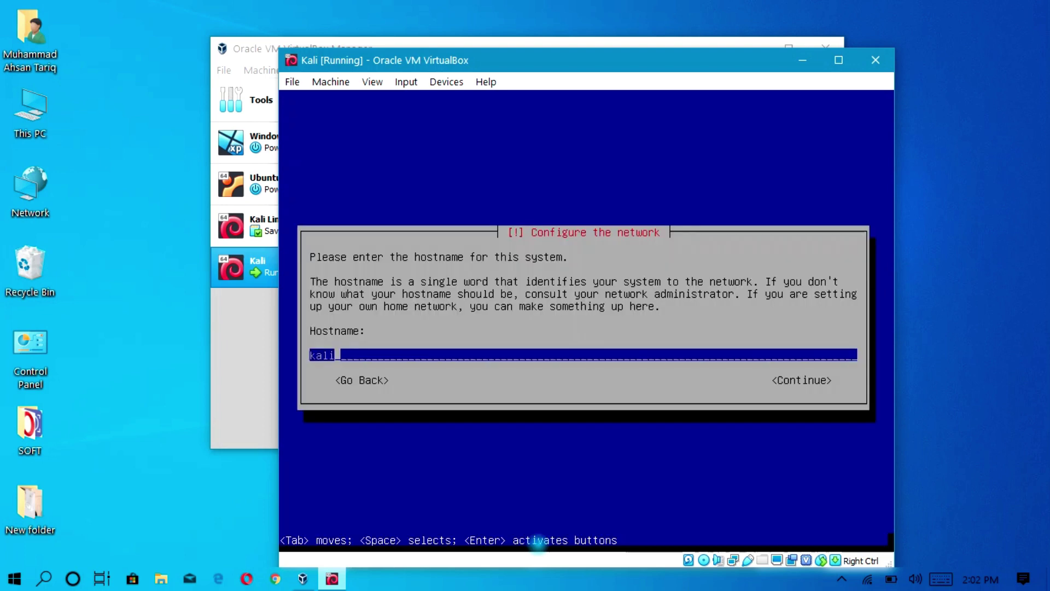
Keep the hostname kali and leave the domain name blank.
{"action": "key", "text": "Tab"}
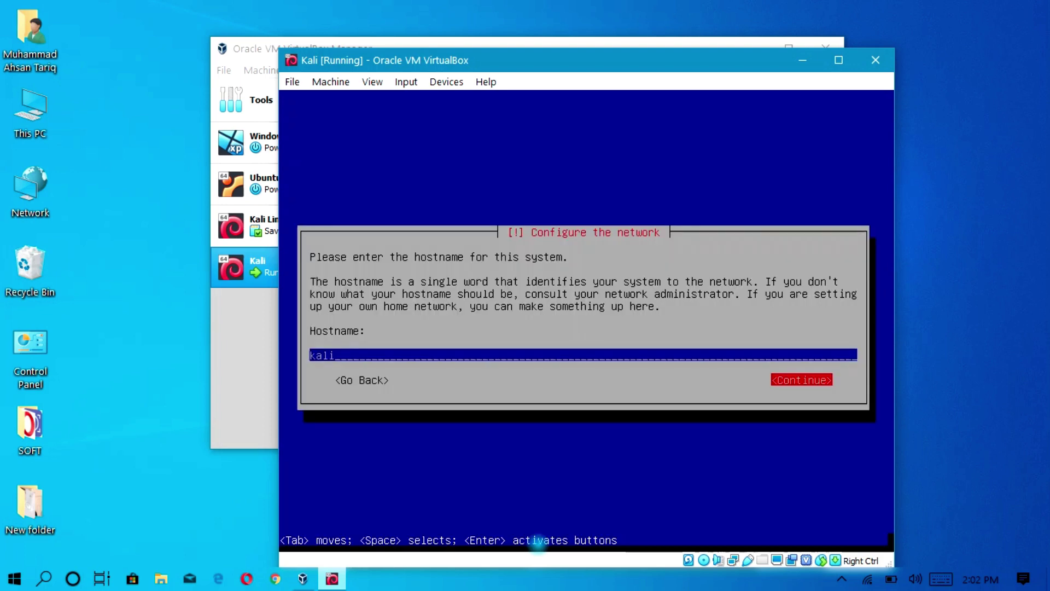
{"action": "key", "text": "Return"}
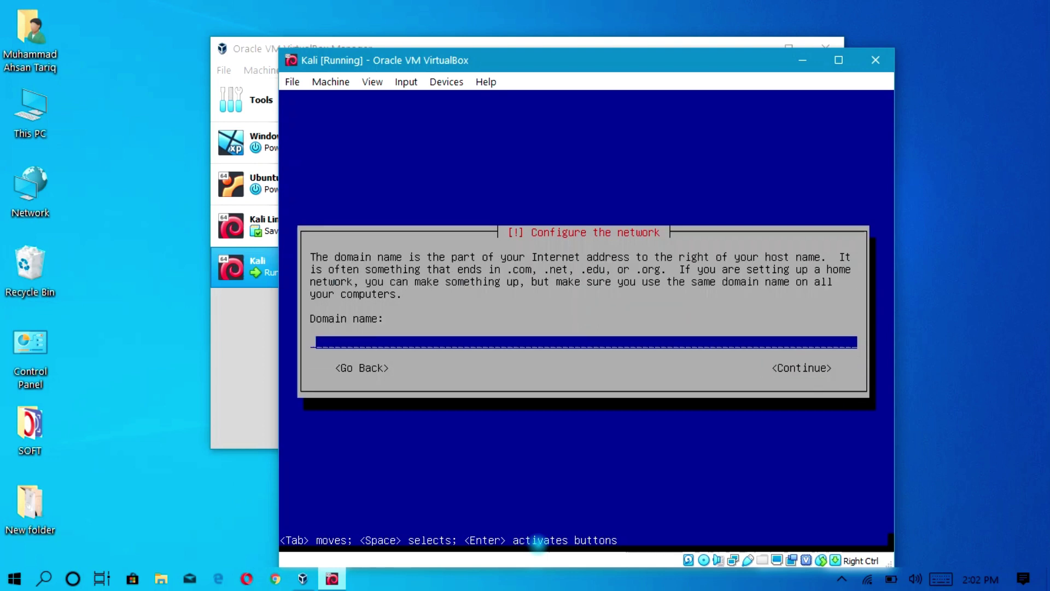
{"action": "key", "text": "Tab"}
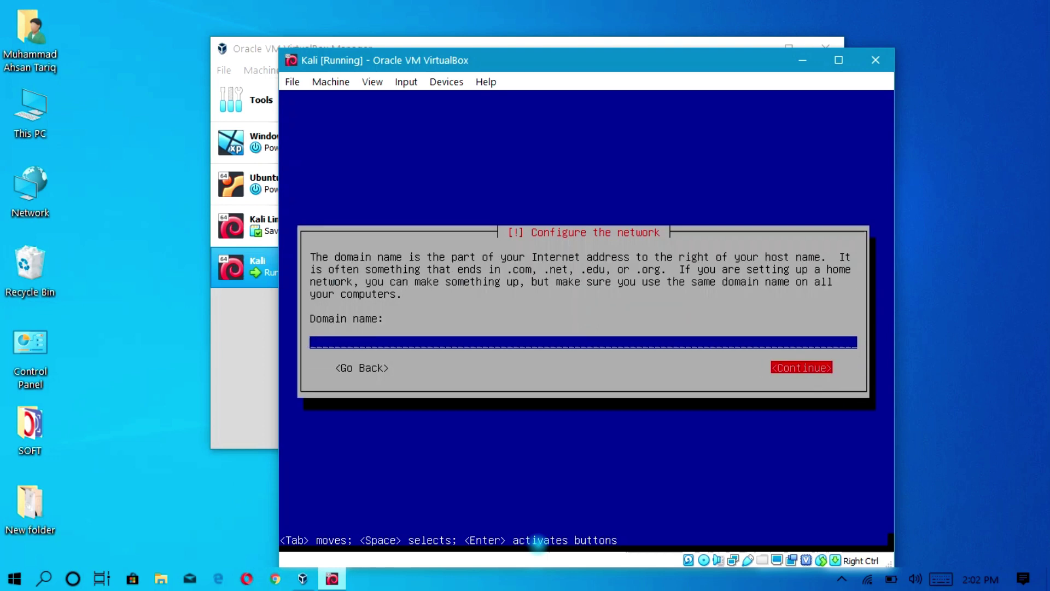
{"action": "key", "text": "Return"}
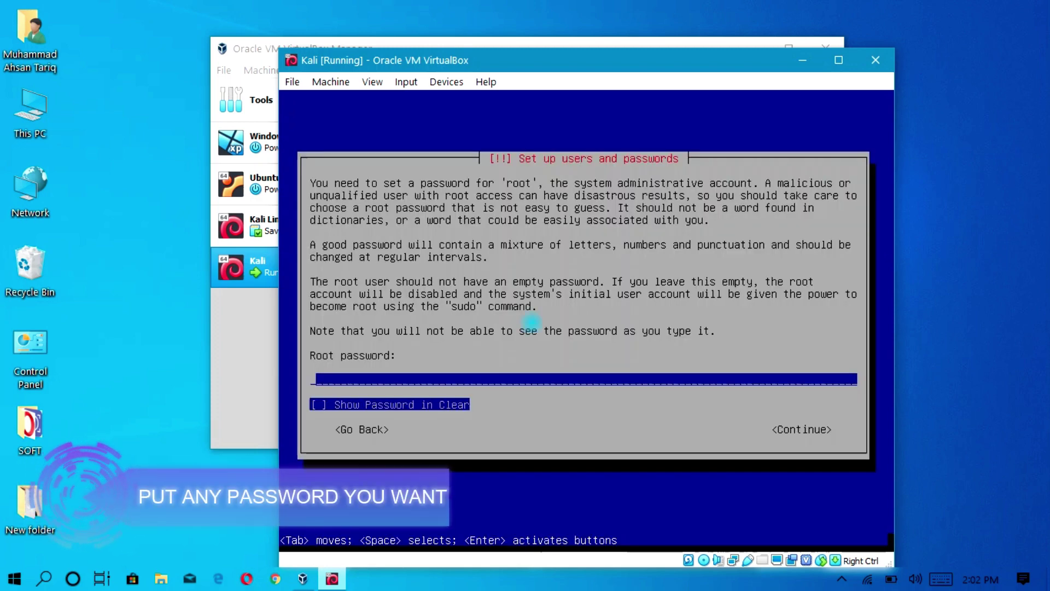
Set and confirm the root password, then accept the Eastern time zone.
{"action": "type", "text": "kali123"}
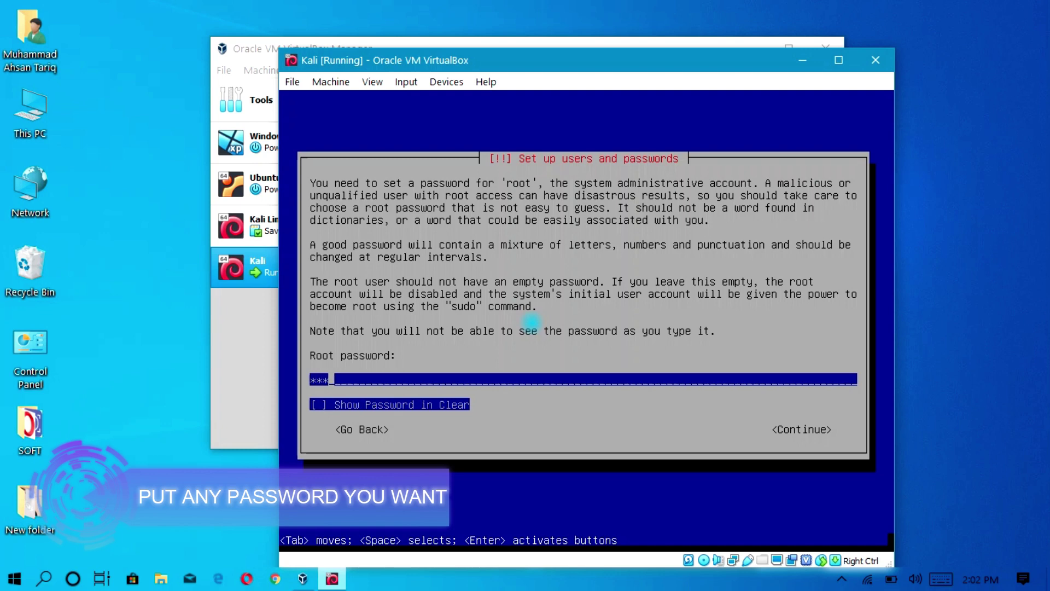
{"action": "type", "text": "4"}
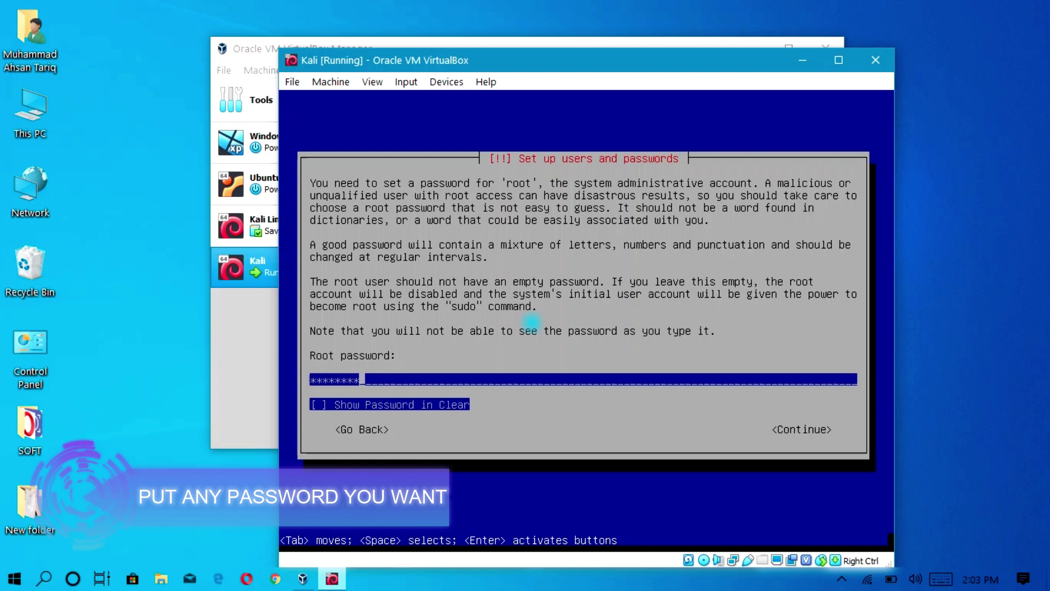
{"action": "key", "text": "Tab"}
{"action": "key", "text": "Tab"}
{"action": "key", "text": "Return"}
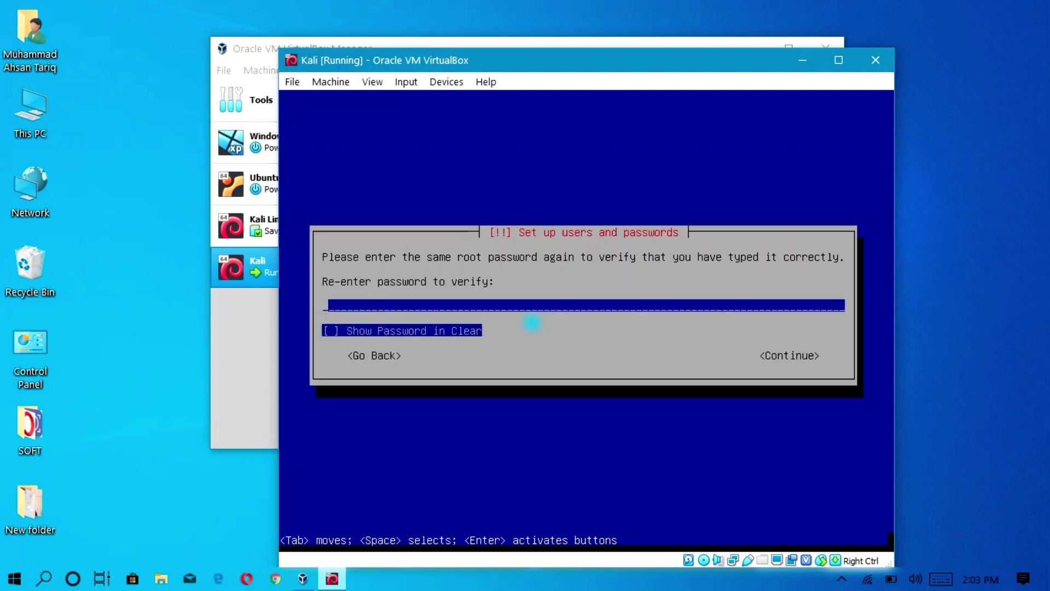
{"action": "type", "text": "kali"}
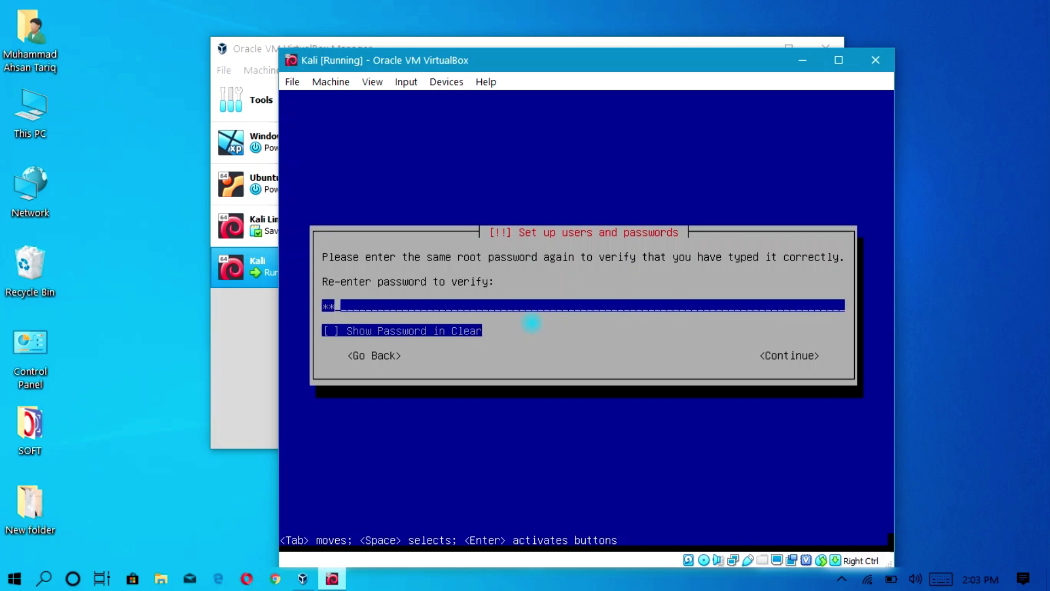
{"action": "type", "text": "1234"}
{"action": "key", "text": "Tab"}
{"action": "key", "text": "Tab"}
{"action": "key", "text": "Return"}
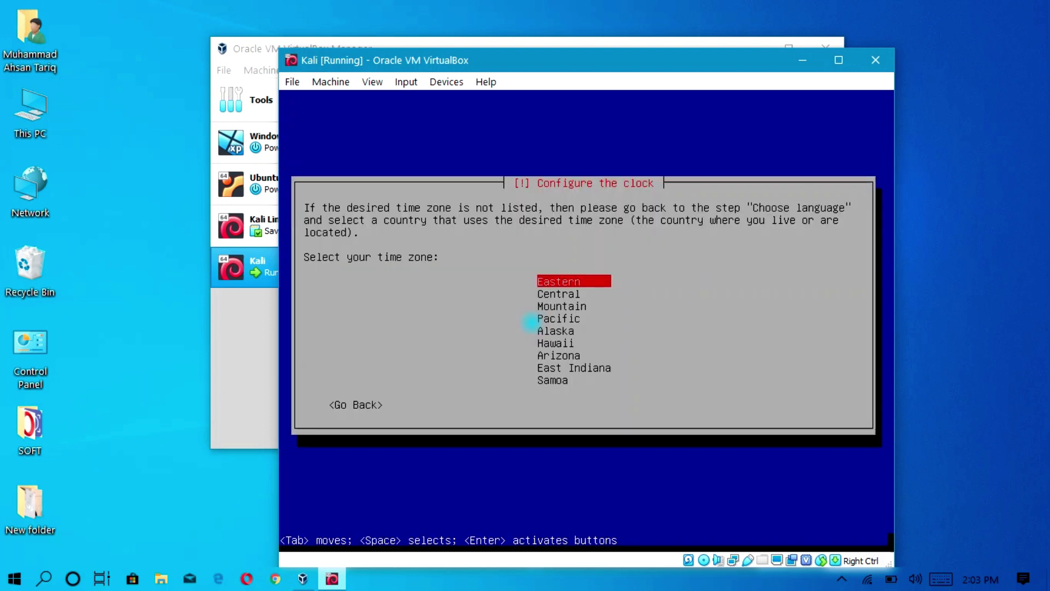
{"action": "key", "text": "Return"}
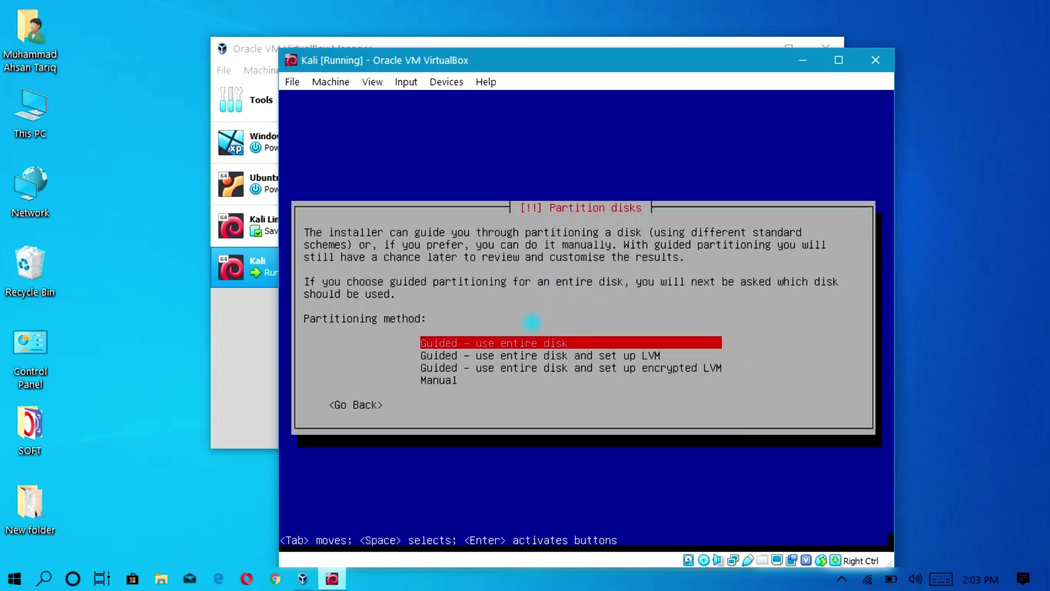
Partition the entire sda disk with all files in one partition and write the changes.
{"action": "key", "text": "Return"}
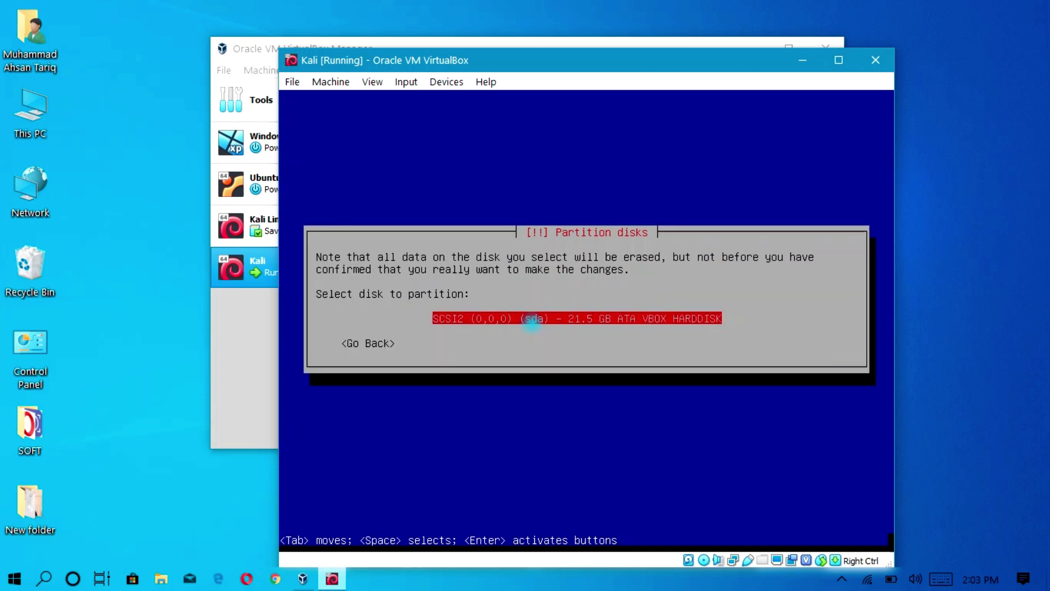
{"action": "key", "text": "Return"}
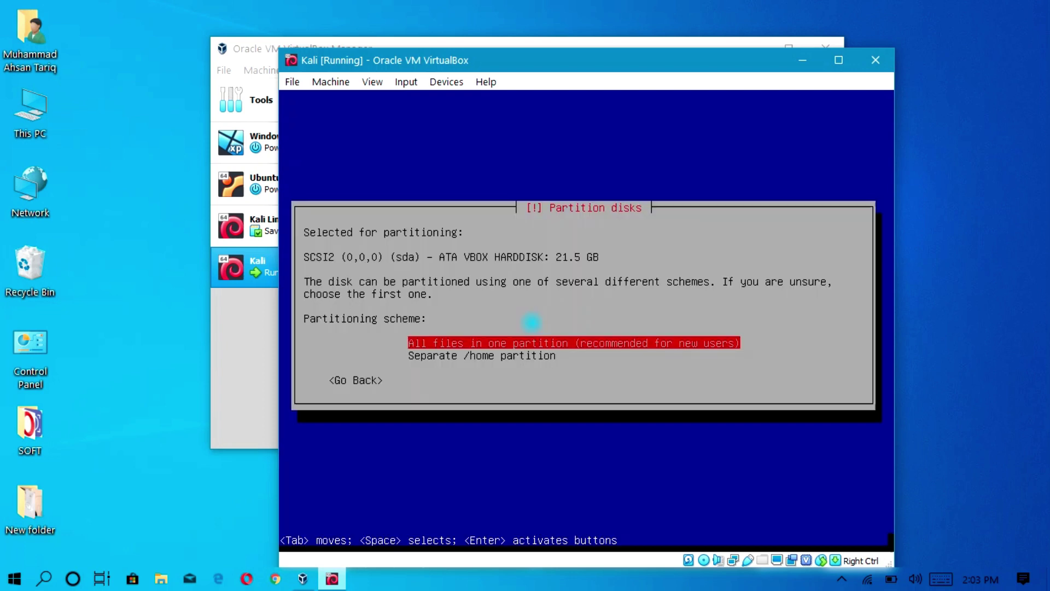
{"action": "key", "text": "Return"}
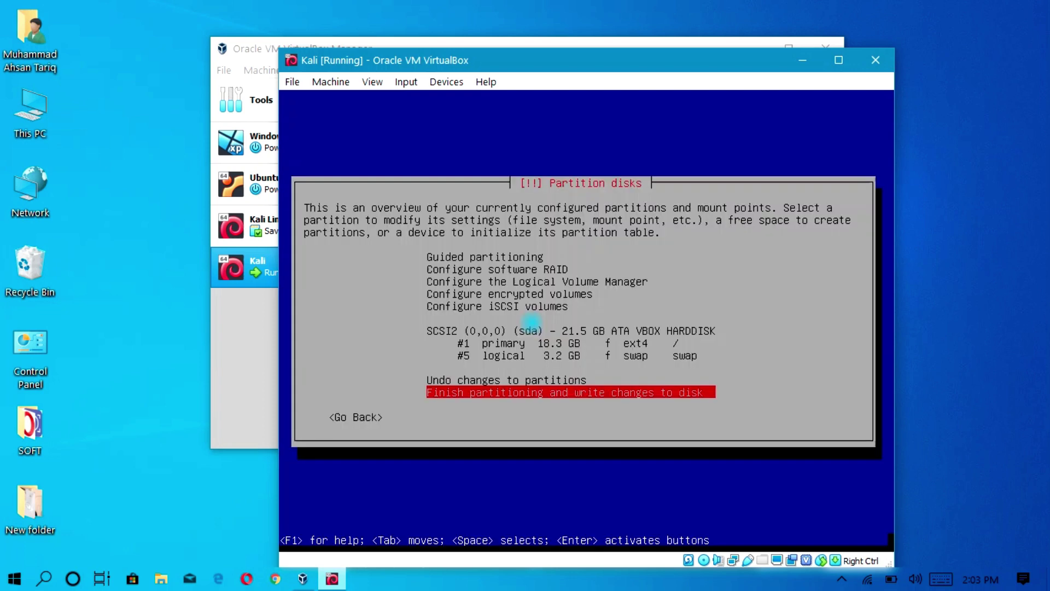
{"action": "key", "text": "Return"}
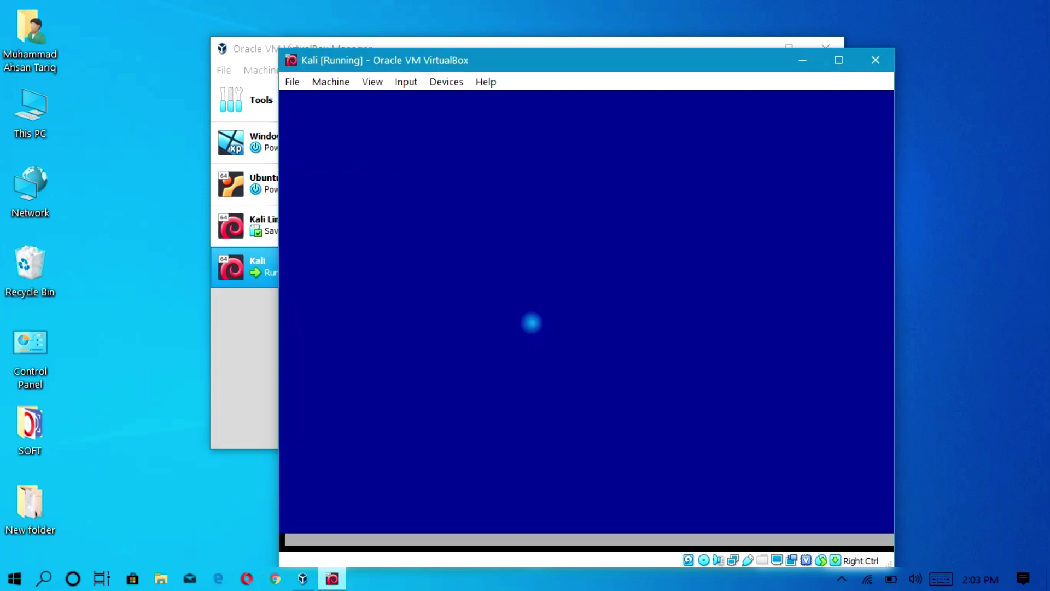
{"action": "key", "text": "Tab"}
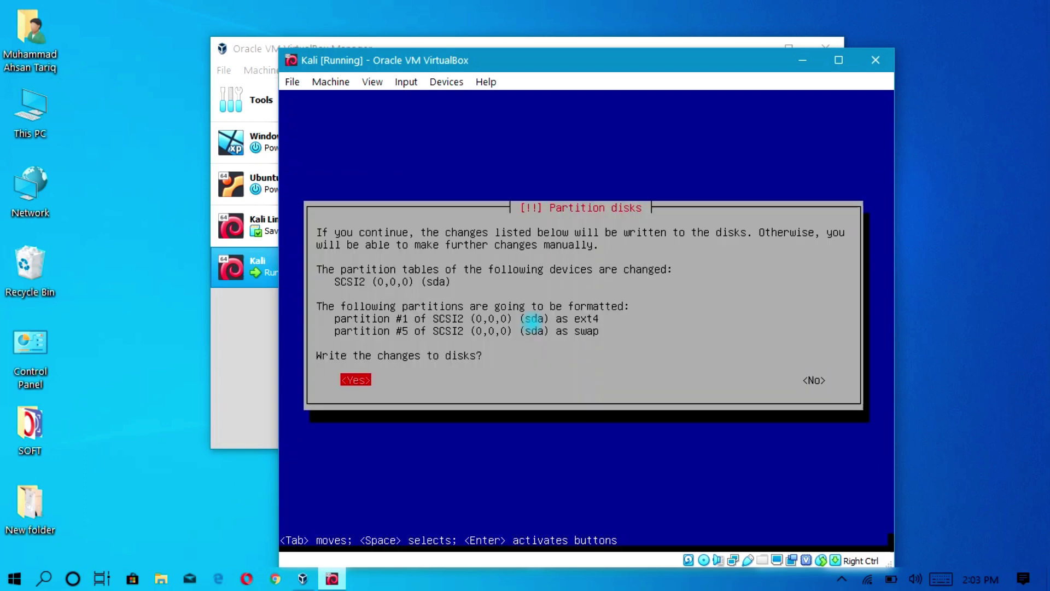
{"action": "key", "text": "Return"}
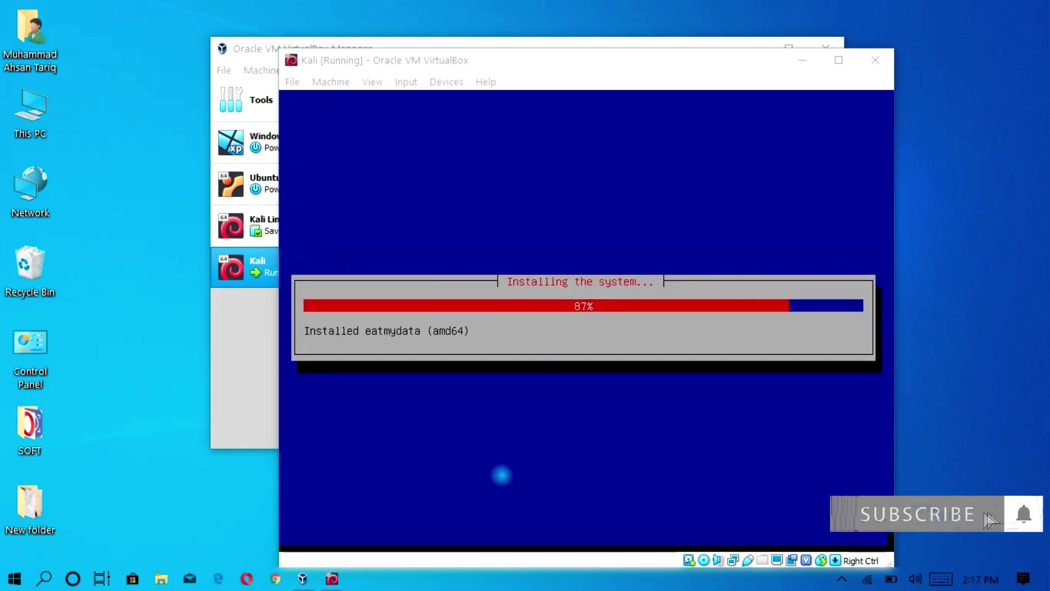
In the Kali VM window, choose to use a network mirror with no HTTP proxy.
{"action": "left_click", "coordinate": [501, 462]}
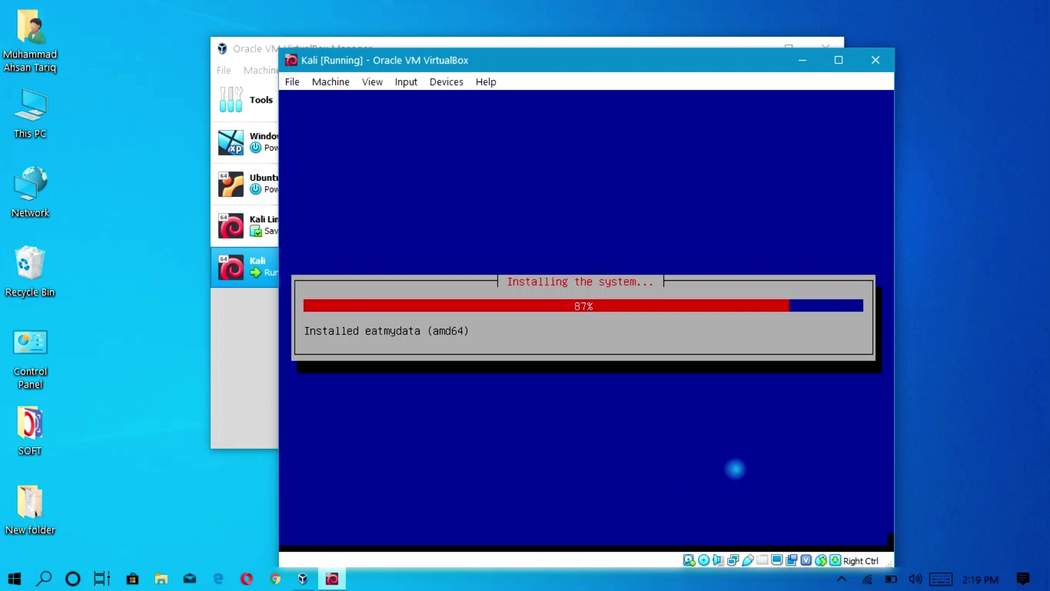
{"action": "left_click", "coordinate": [841, 579]}
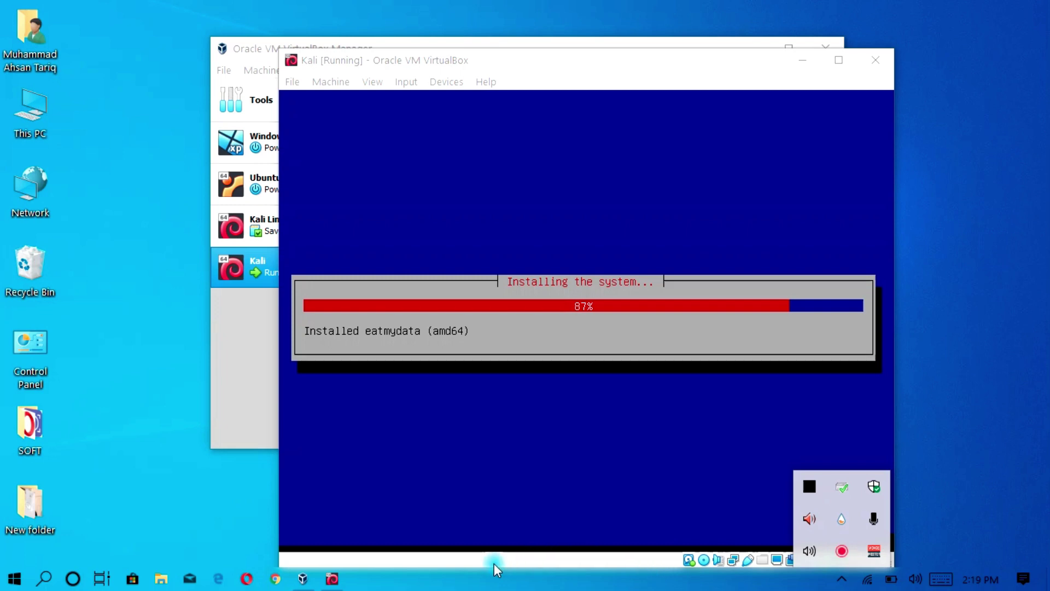
{"action": "left_click", "coordinate": [554, 349]}
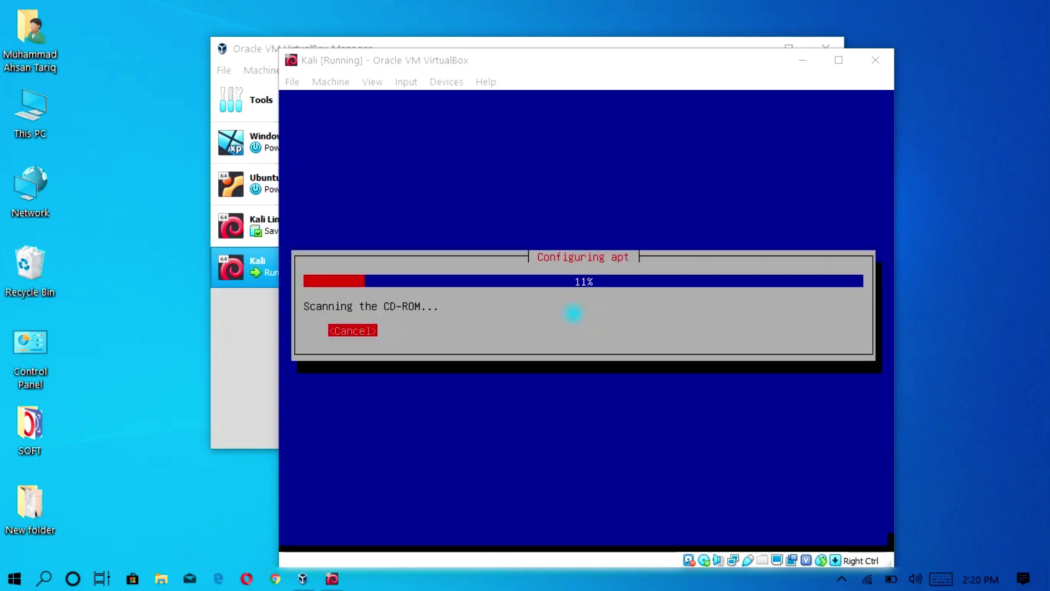
{"action": "left_click", "coordinate": [756, 305]}
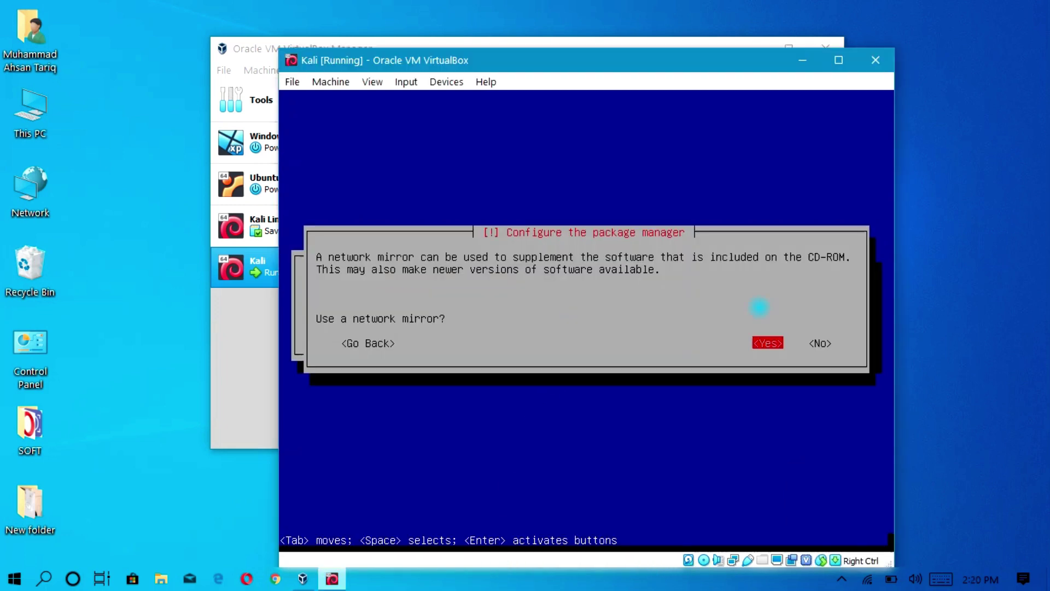
{"action": "key", "text": "Right"}
{"action": "key", "text": "Left"}
{"action": "key", "text": "Return"}
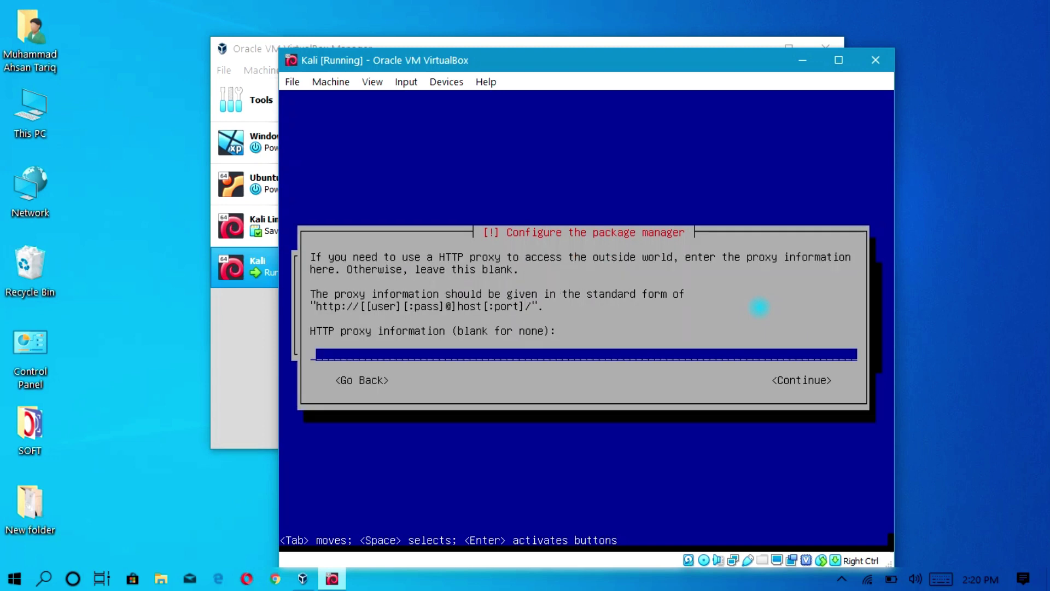
{"action": "key", "text": "Tab"}
{"action": "key", "text": "Return"}
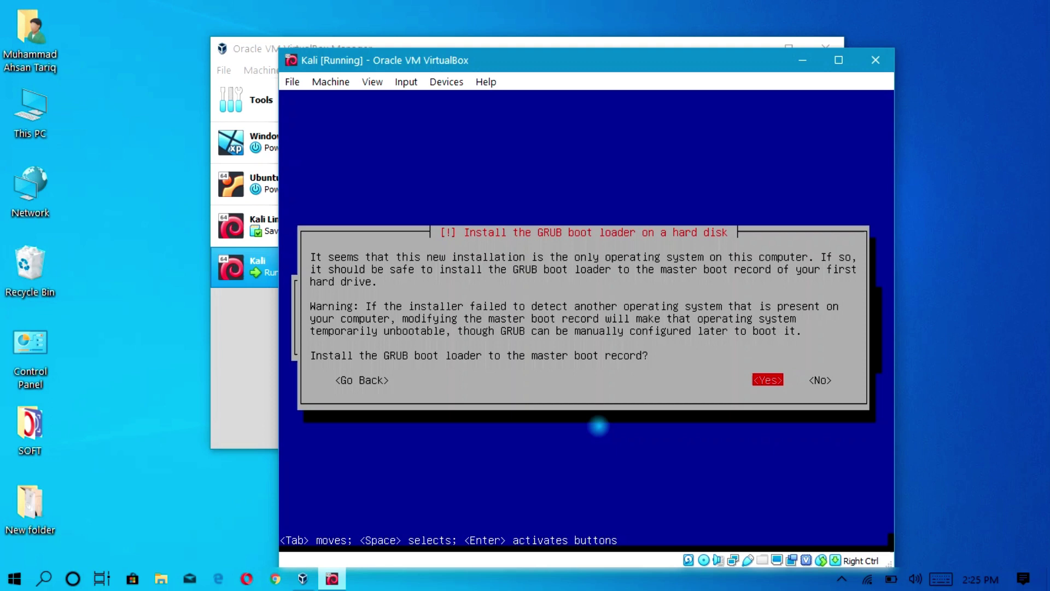
Install the GRUB boot loader to the master boot record on /dev/sda.
{"action": "key", "text": "Return"}
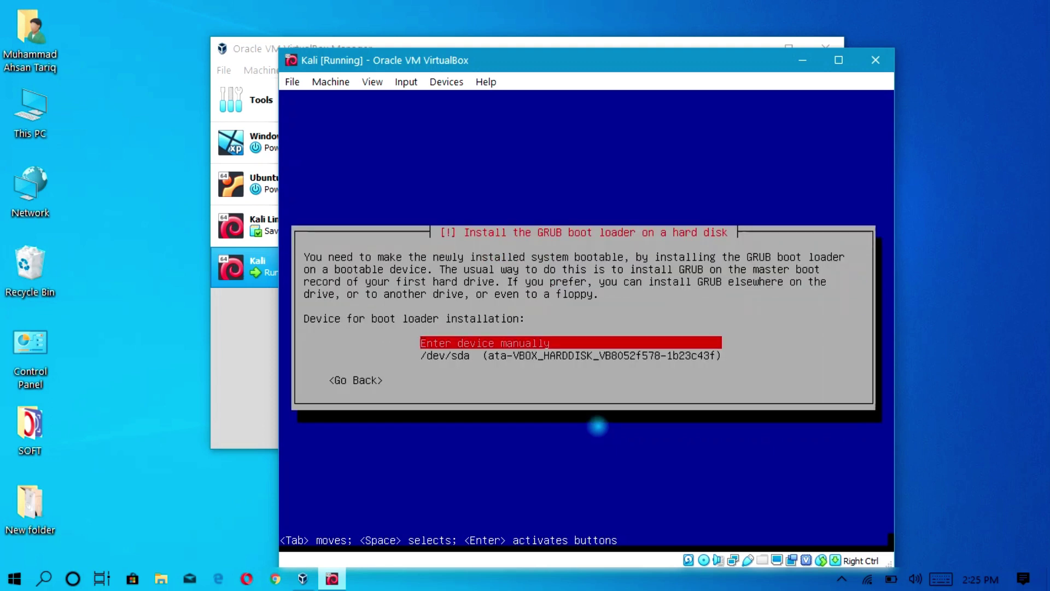
{"action": "key", "text": "Down"}
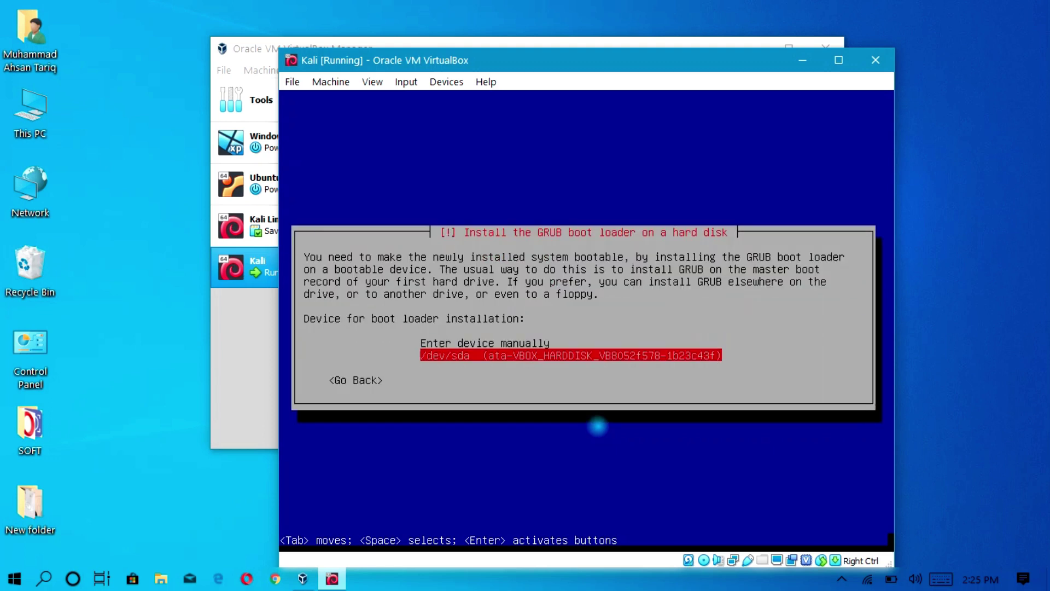
{"action": "key", "text": "Return"}
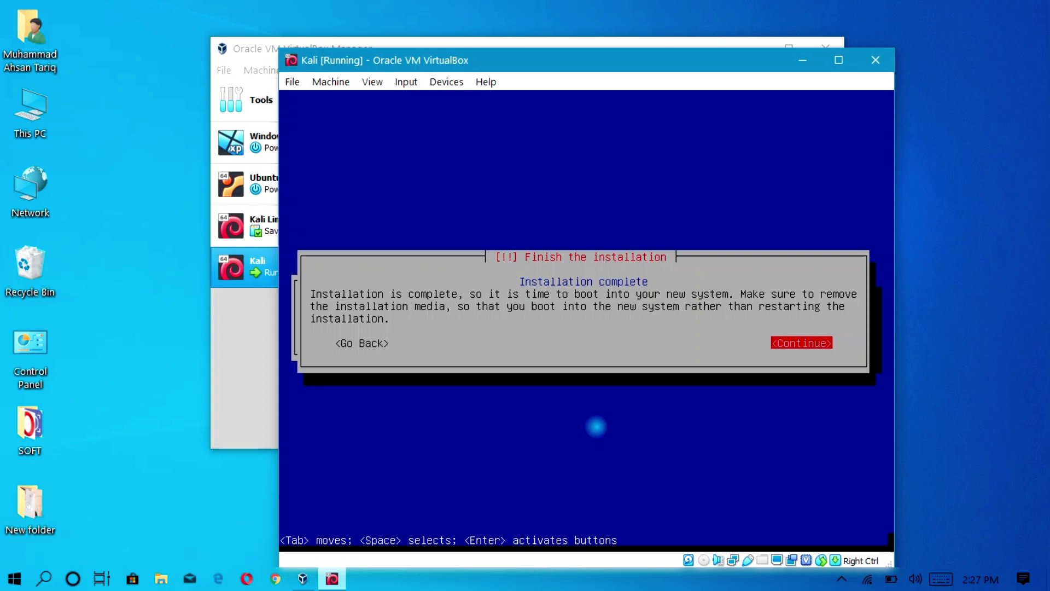
Finish the installation, reboot, and boot the Kali GNU/Linux entry from the GRUB menu.
{"action": "key", "text": "Return"}
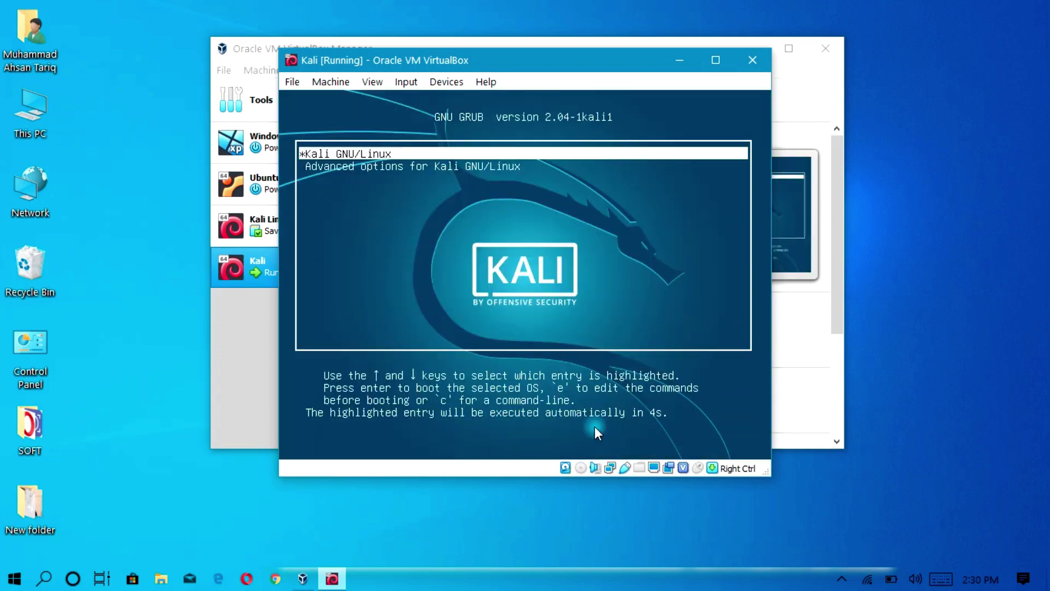
{"action": "key", "text": "Return"}
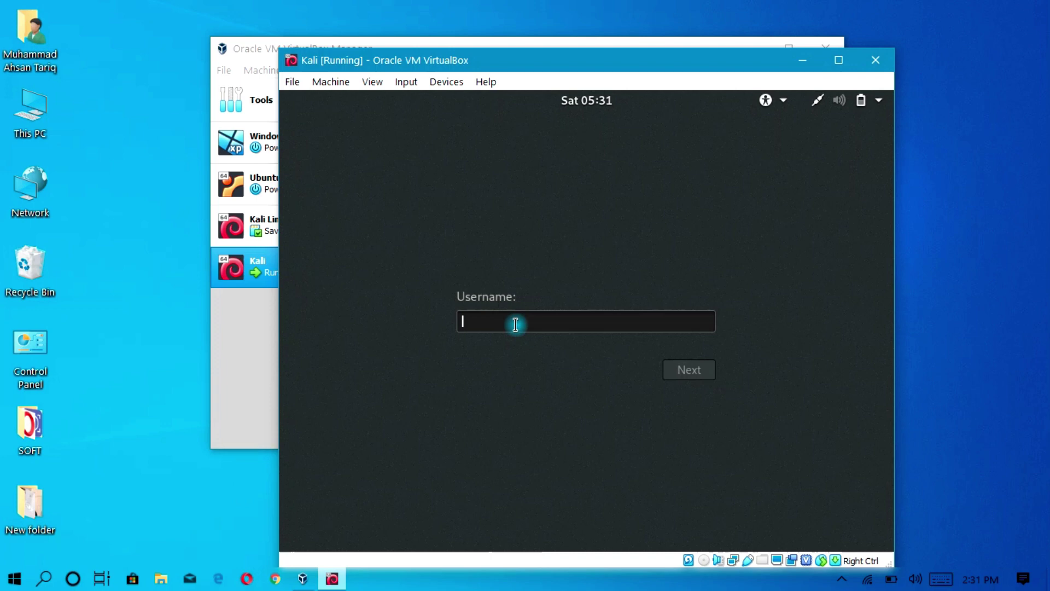
Sign in to Kali with username root and the root account password.
{"action": "type", "text": "root"}
{"action": "left_click", "coordinate": [684, 369]}
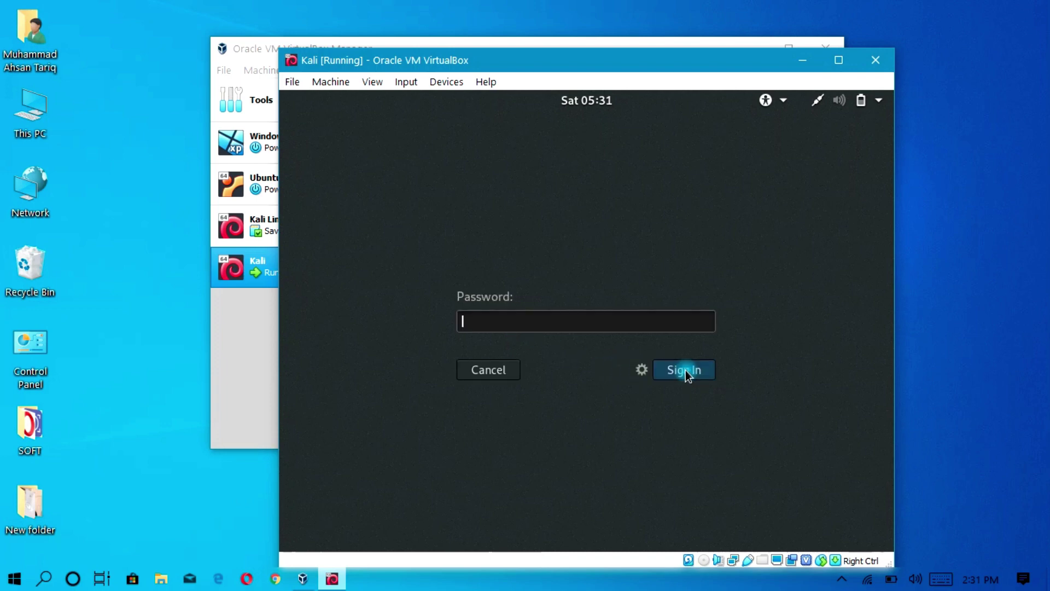
{"action": "left_click", "coordinate": [587, 318]}
{"action": "type", "text": "••••••••"}
{"action": "left_click", "coordinate": [684, 370]}
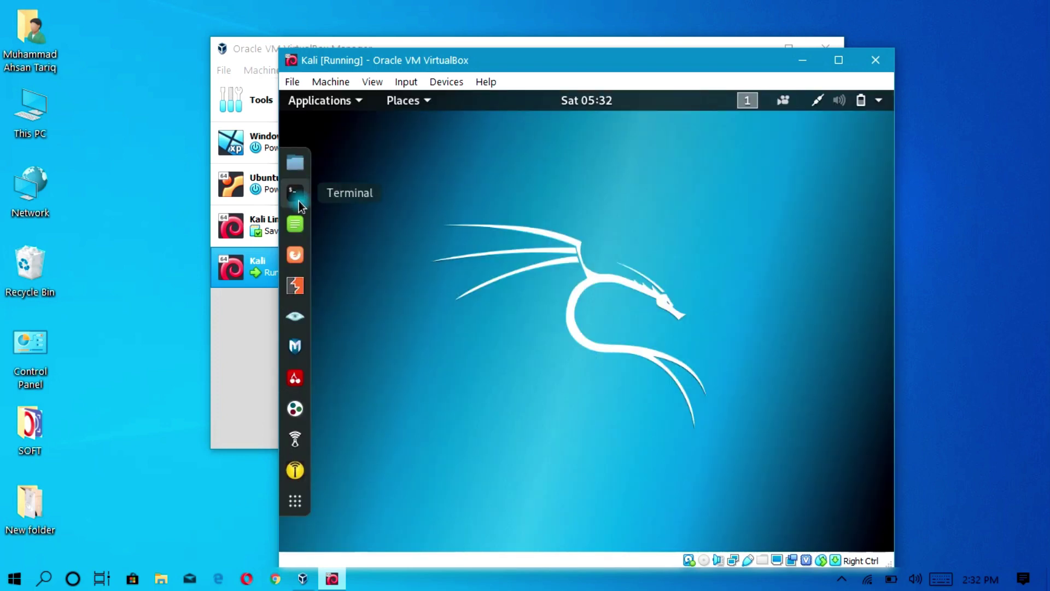
Open a root terminal from the dock, then power off the VM from the system menu.
{"action": "left_click", "coordinate": [299, 202]}
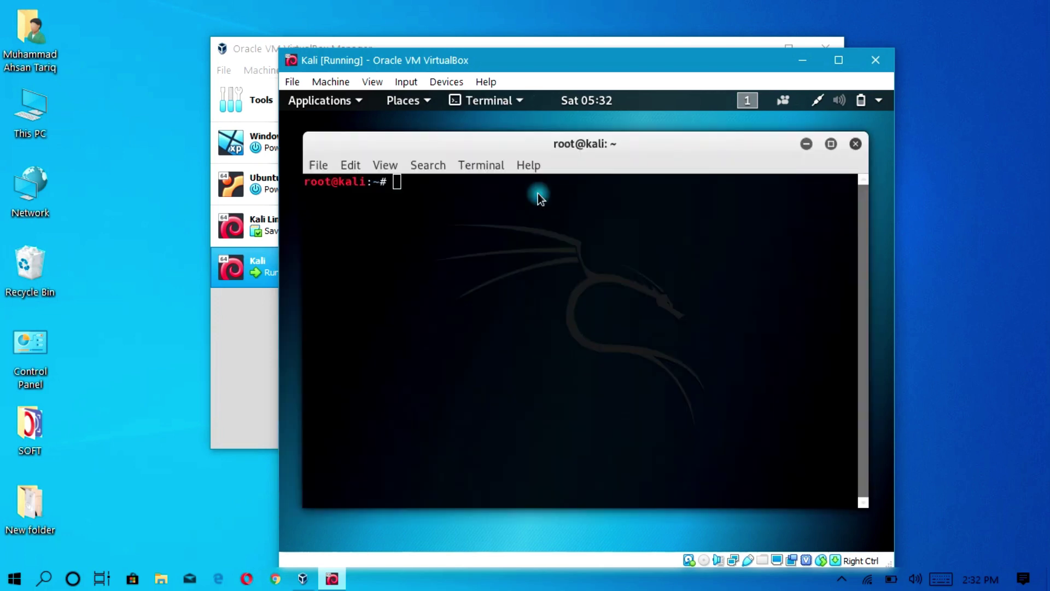
{"action": "left_click", "coordinate": [883, 103]}
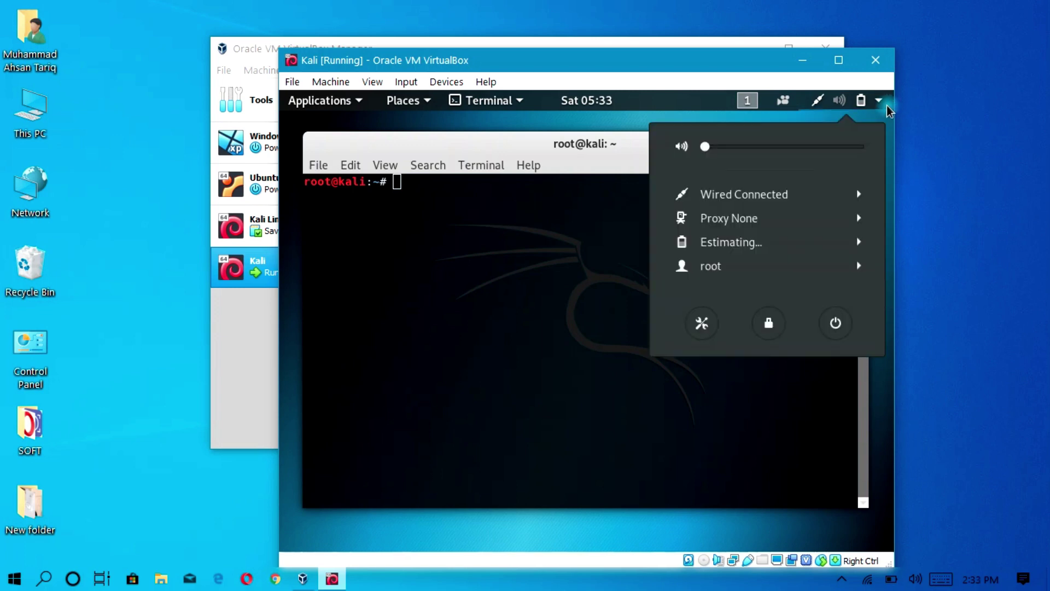
{"action": "left_click", "coordinate": [827, 336]}
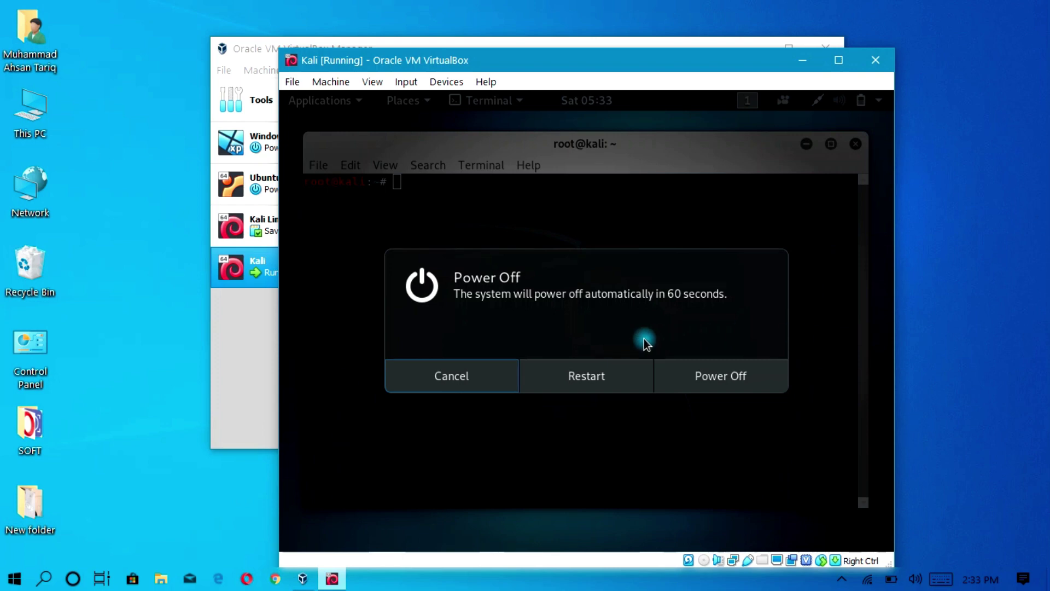
{"action": "left_click", "coordinate": [730, 386]}
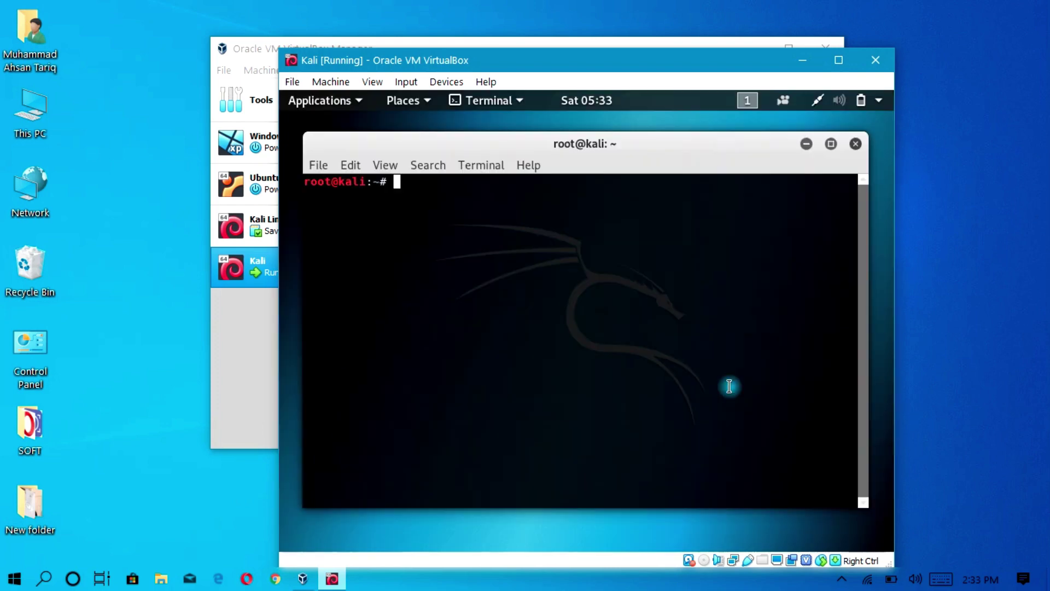